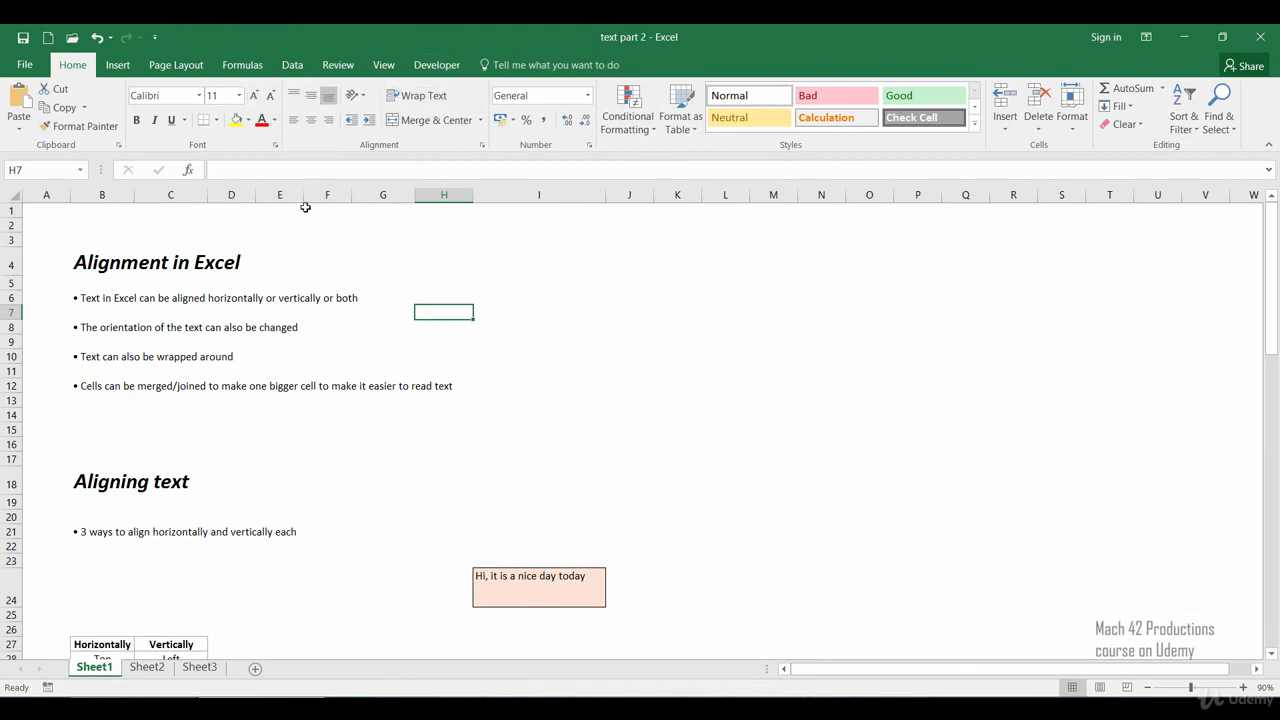
Step: Examine the table of horizontal and vertical alignment options in the Aligning text section
{"action": "left_click", "coordinate": [443, 444]}
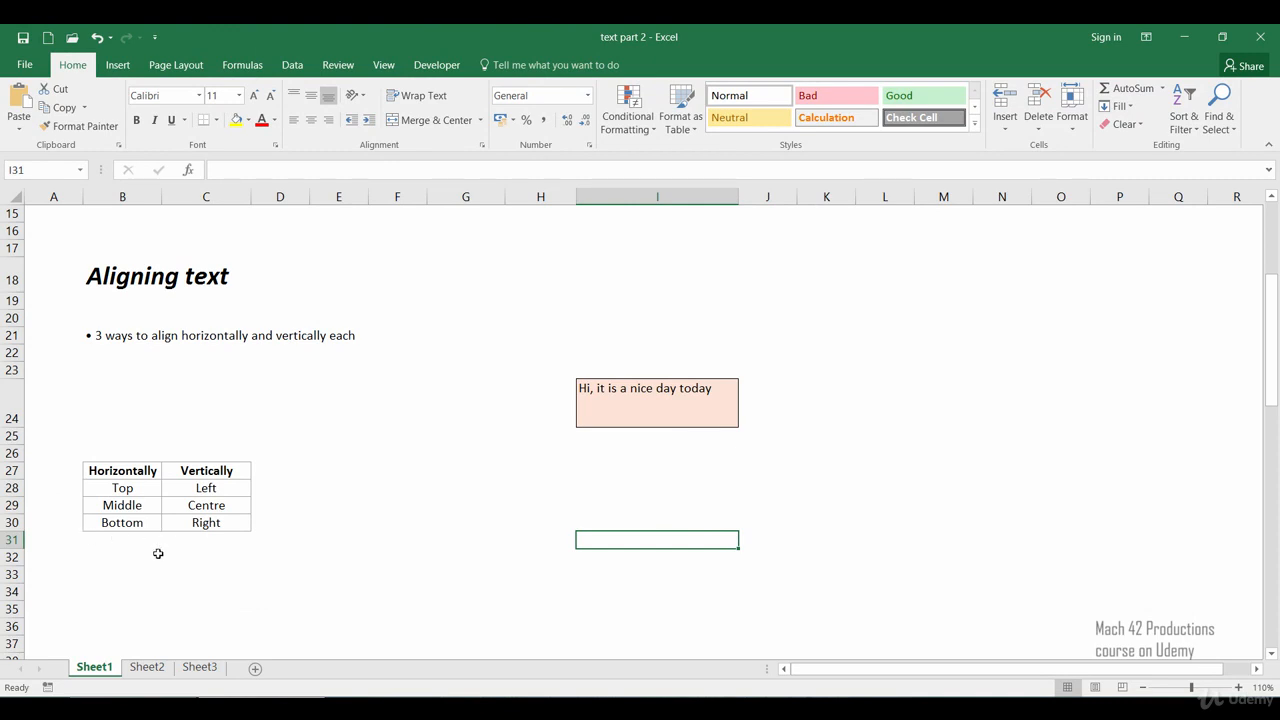
{"action": "left_click", "coordinate": [141, 493]}
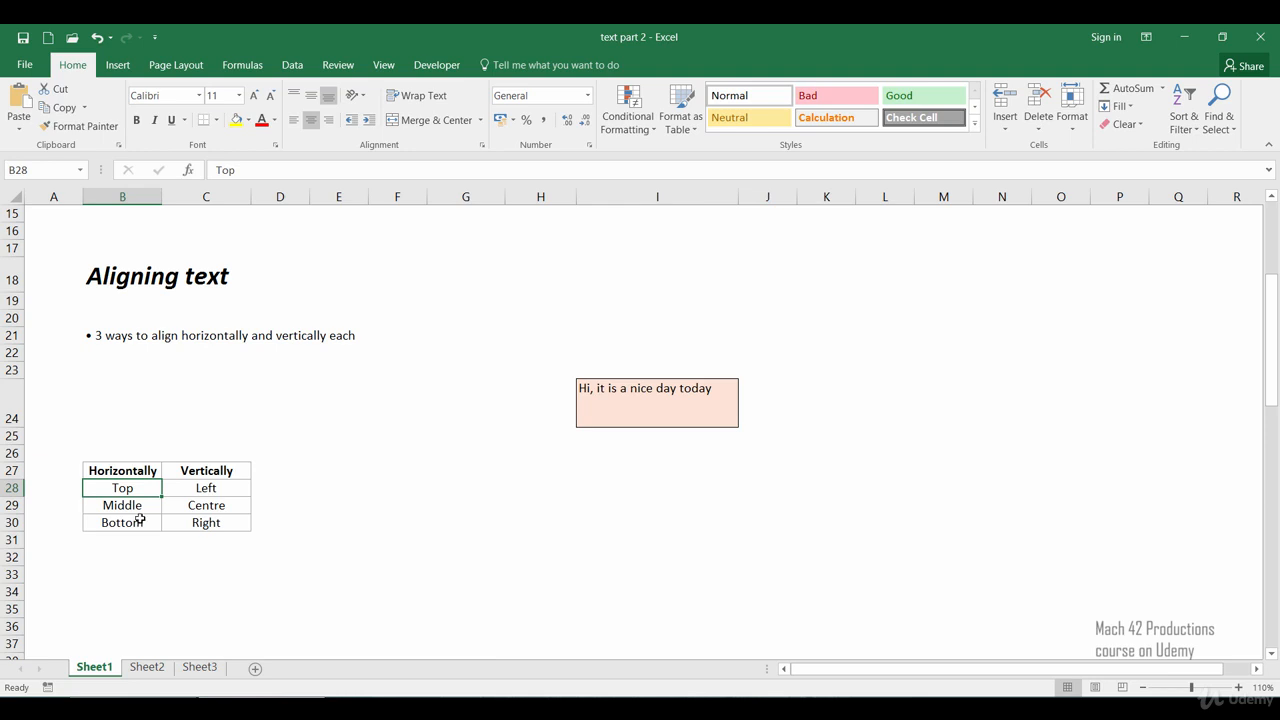
{"action": "left_click", "coordinate": [136, 508]}
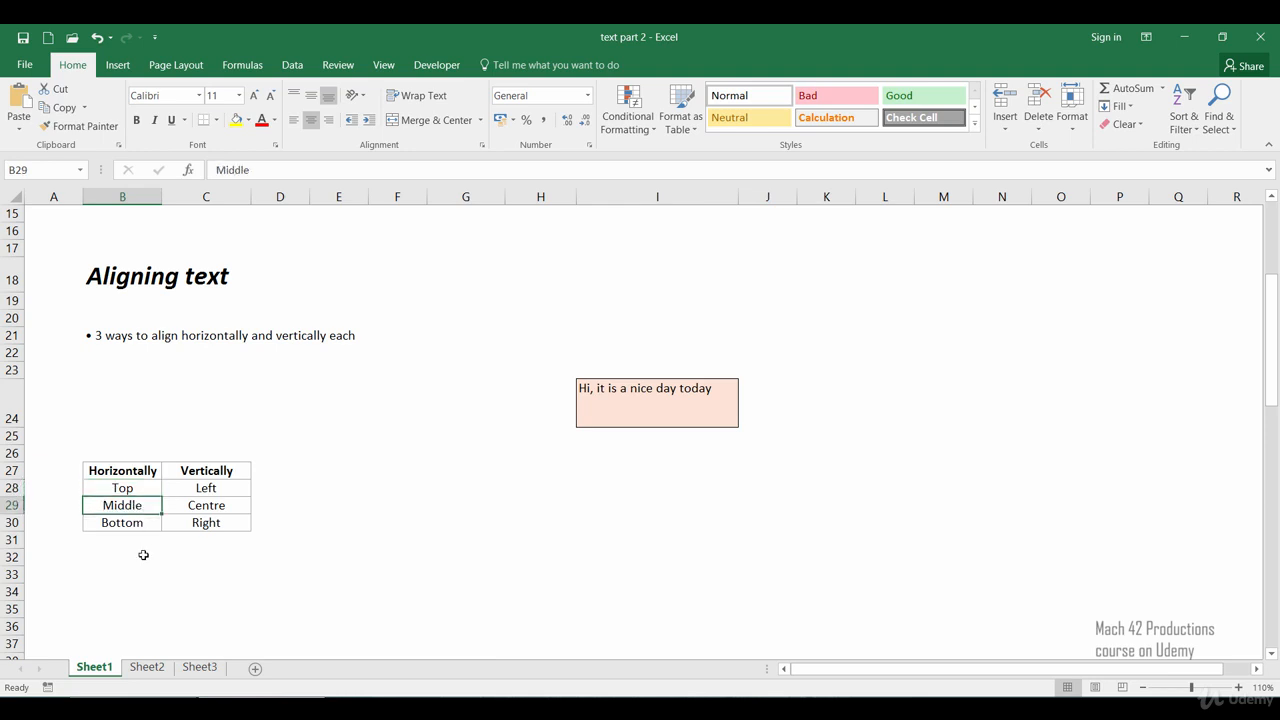
{"action": "left_click", "coordinate": [138, 523]}
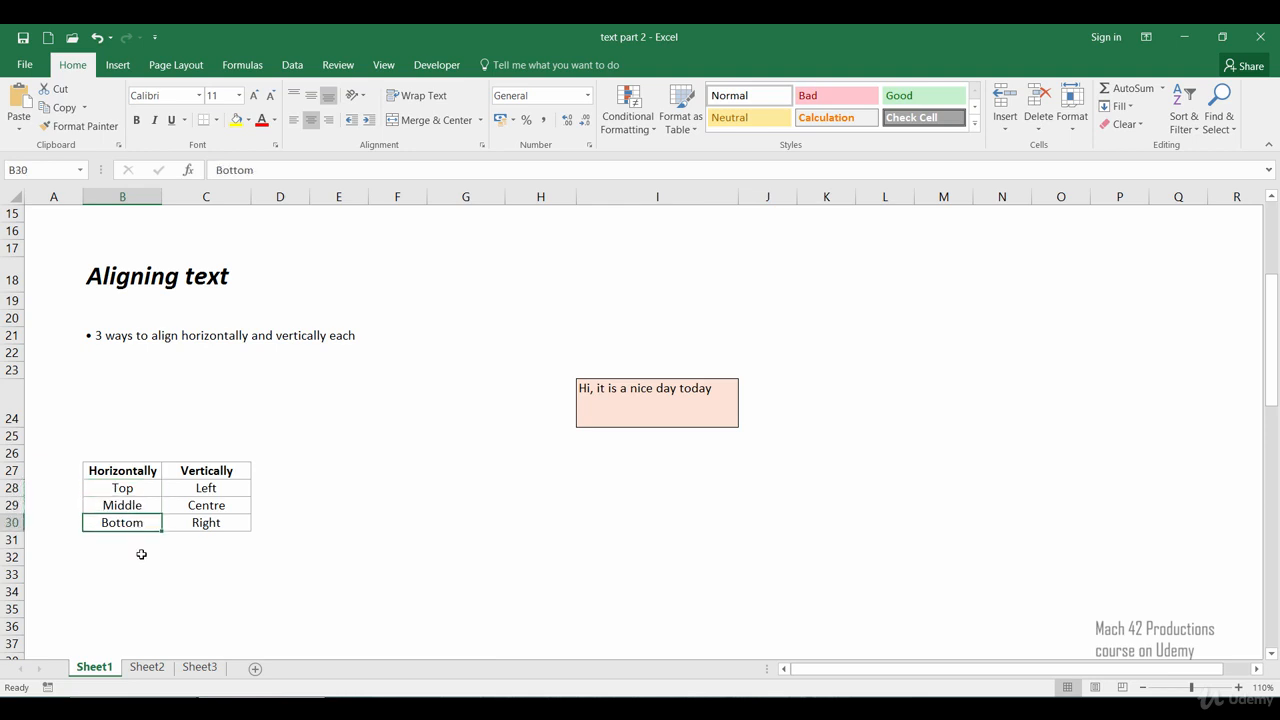
{"action": "left_click", "coordinate": [141, 554]}
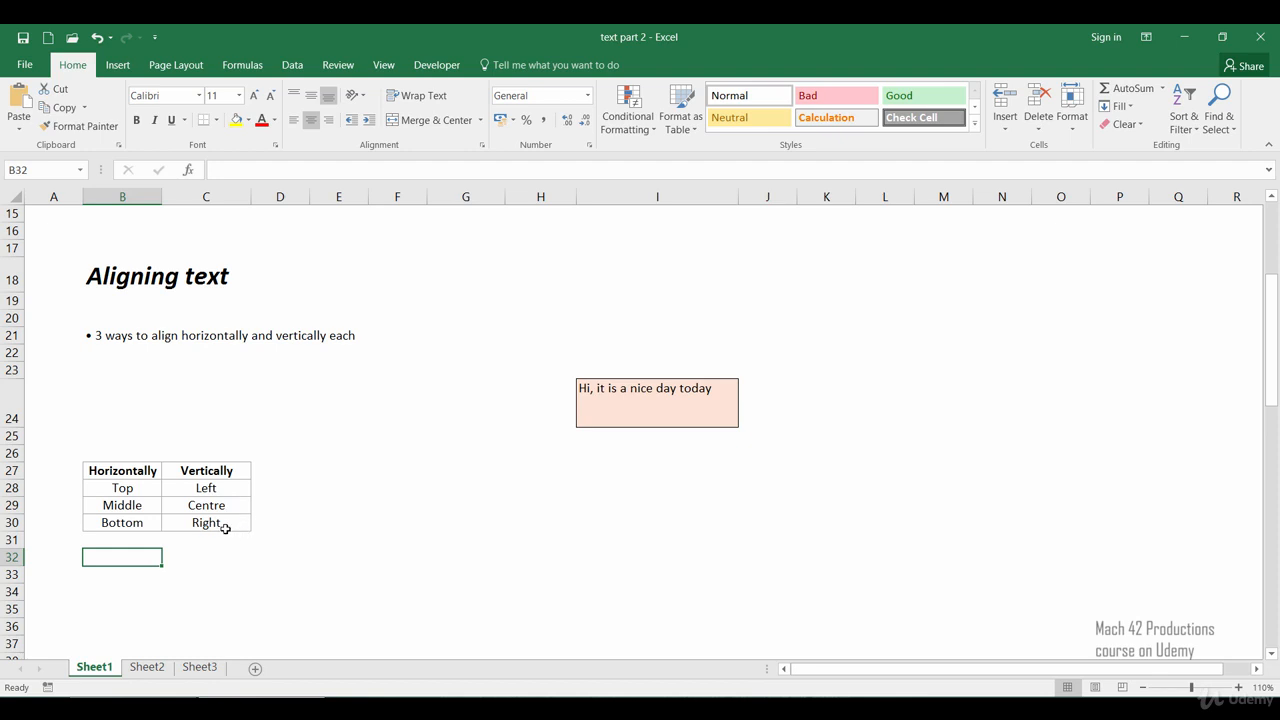
{"action": "left_click", "coordinate": [474, 436]}
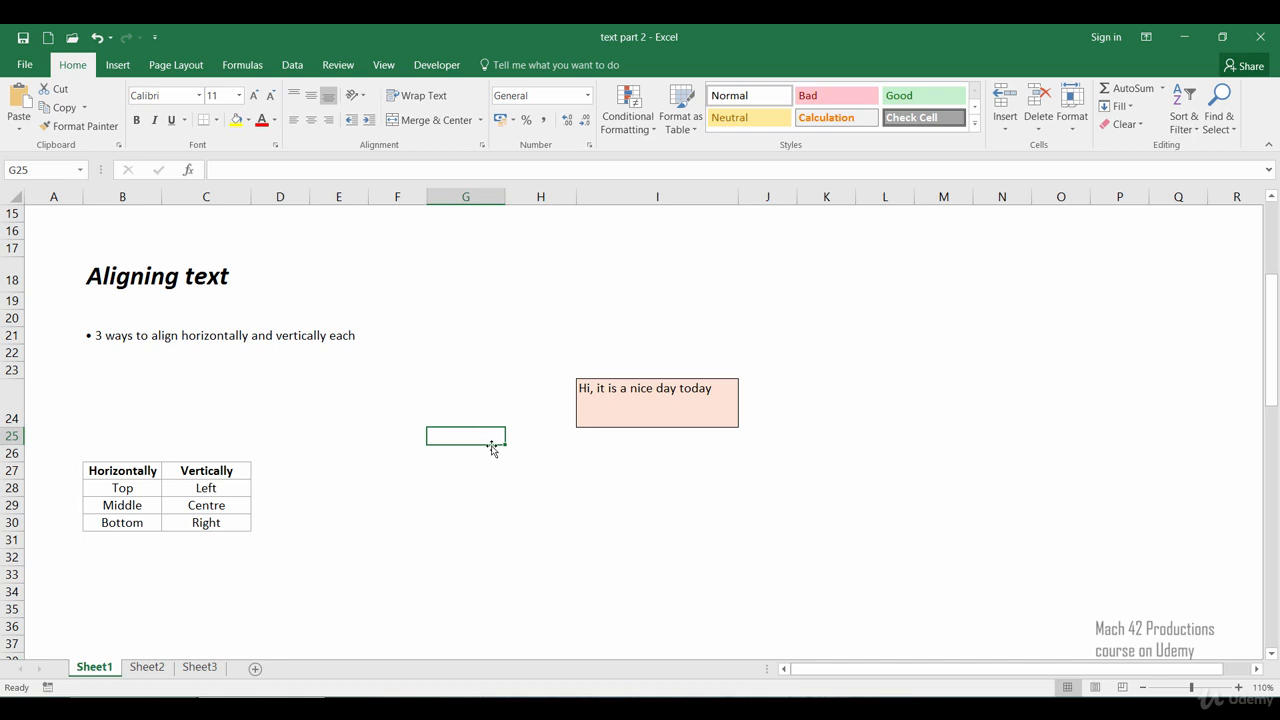
Step: Cycle the 'Hi, it is a nice day today' cell's vertical alignment through middle, bottom and top
{"action": "left_click", "coordinate": [642, 401]}
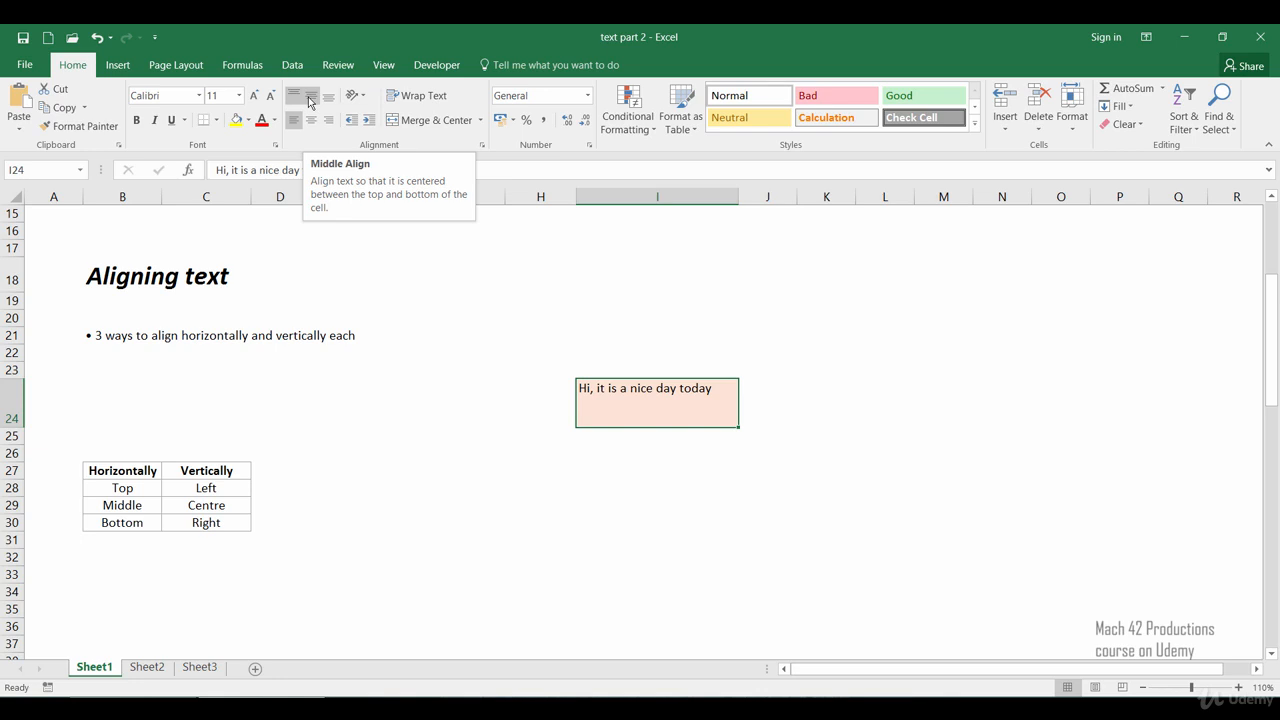
{"action": "left_click", "coordinate": [310, 97]}
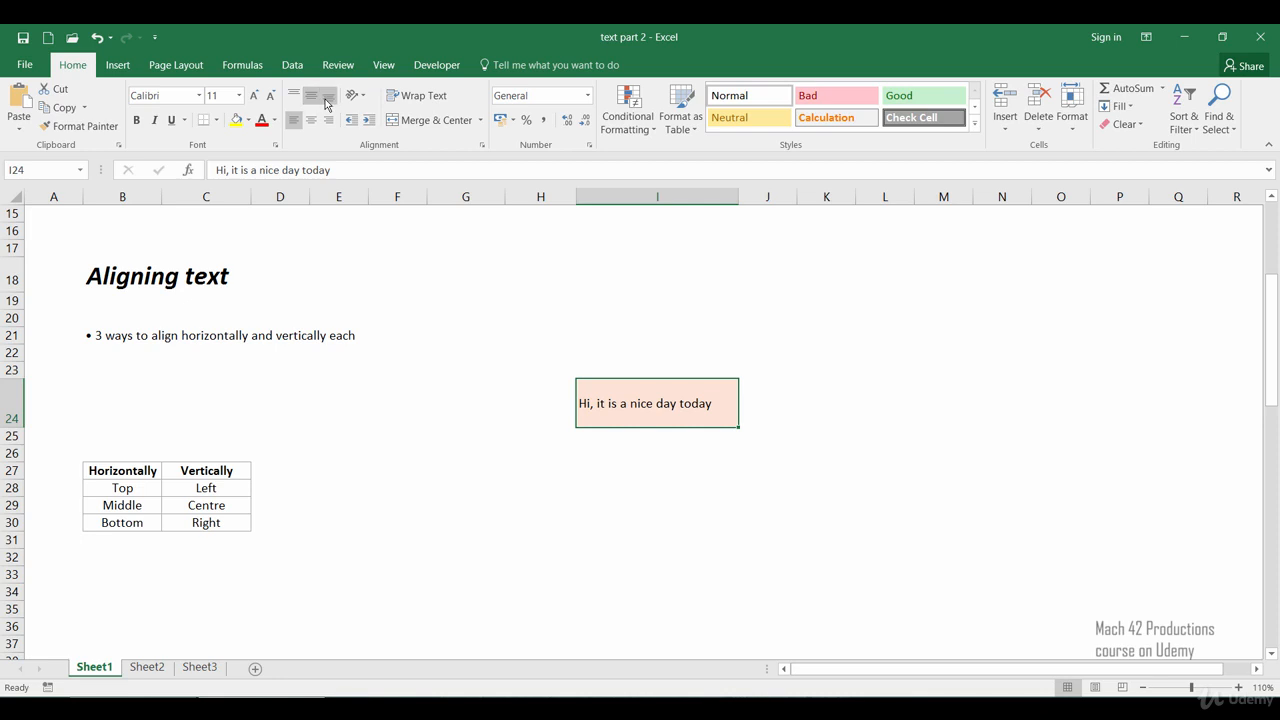
{"action": "left_click", "coordinate": [327, 97]}
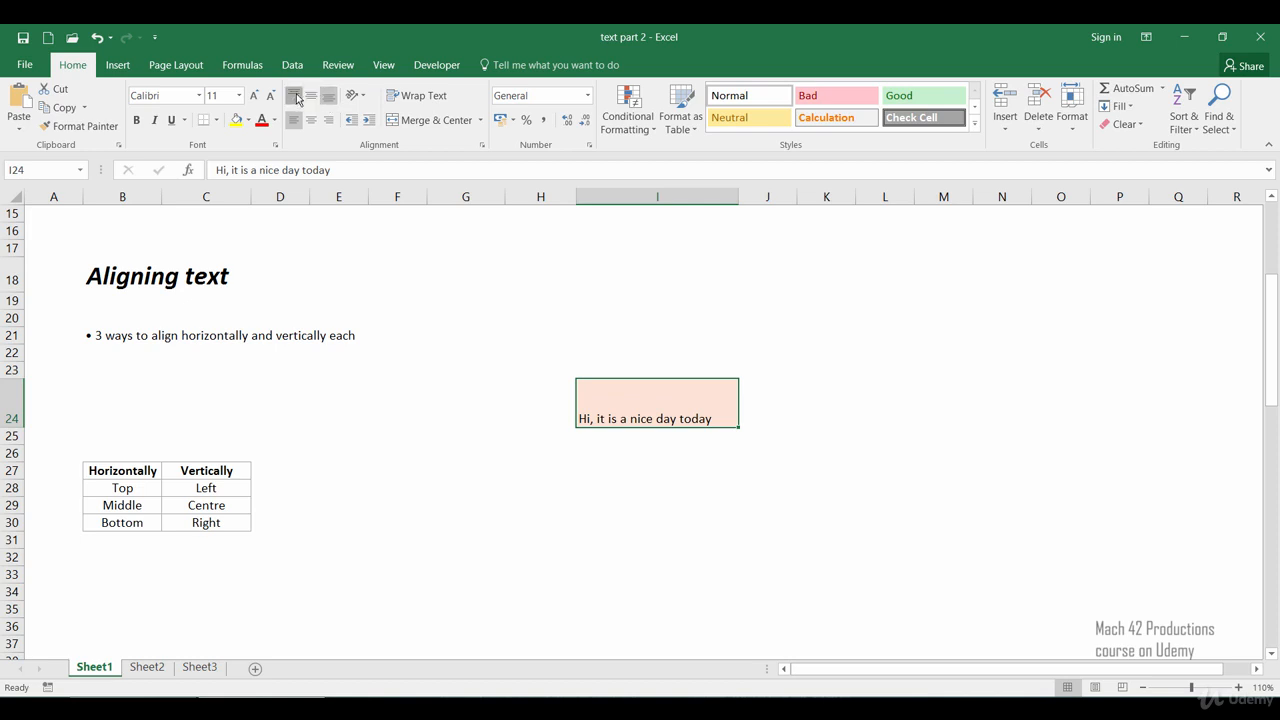
{"action": "left_click", "coordinate": [294, 96]}
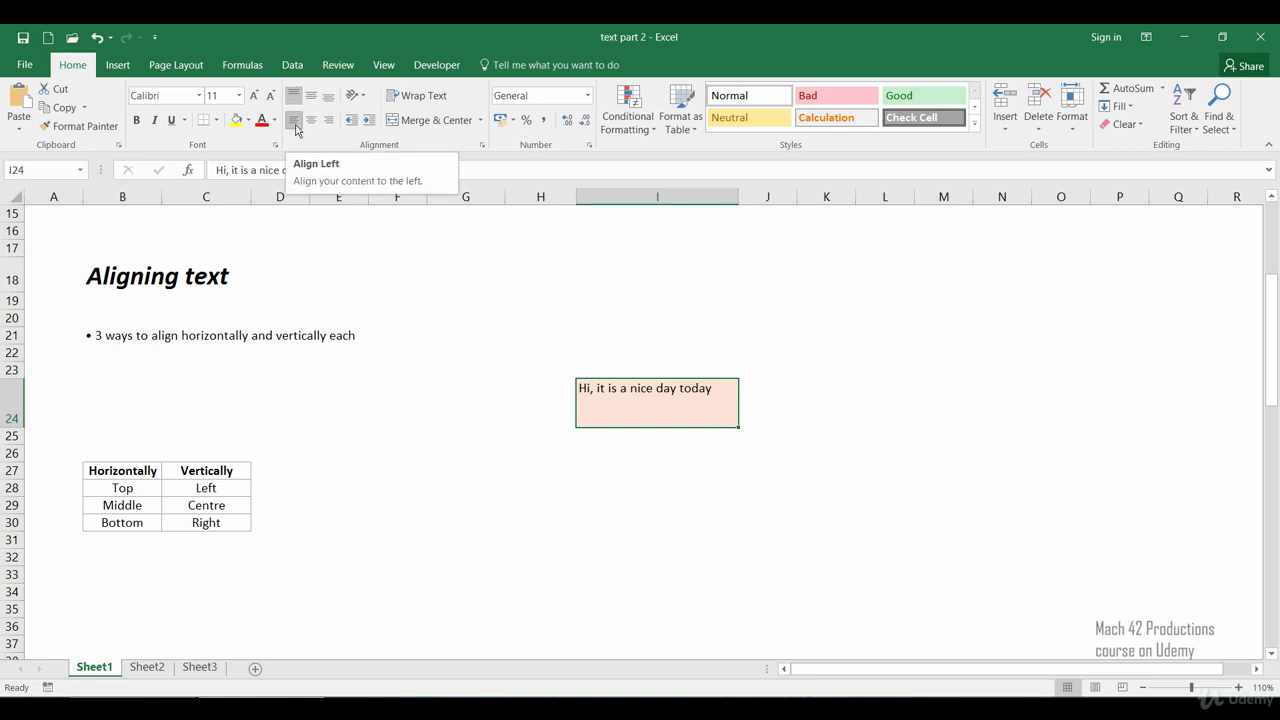
Step: Try left, center and right alignment on the greeting cell, ending with its text centered horizontally and vertically
{"action": "left_click", "coordinate": [298, 129]}
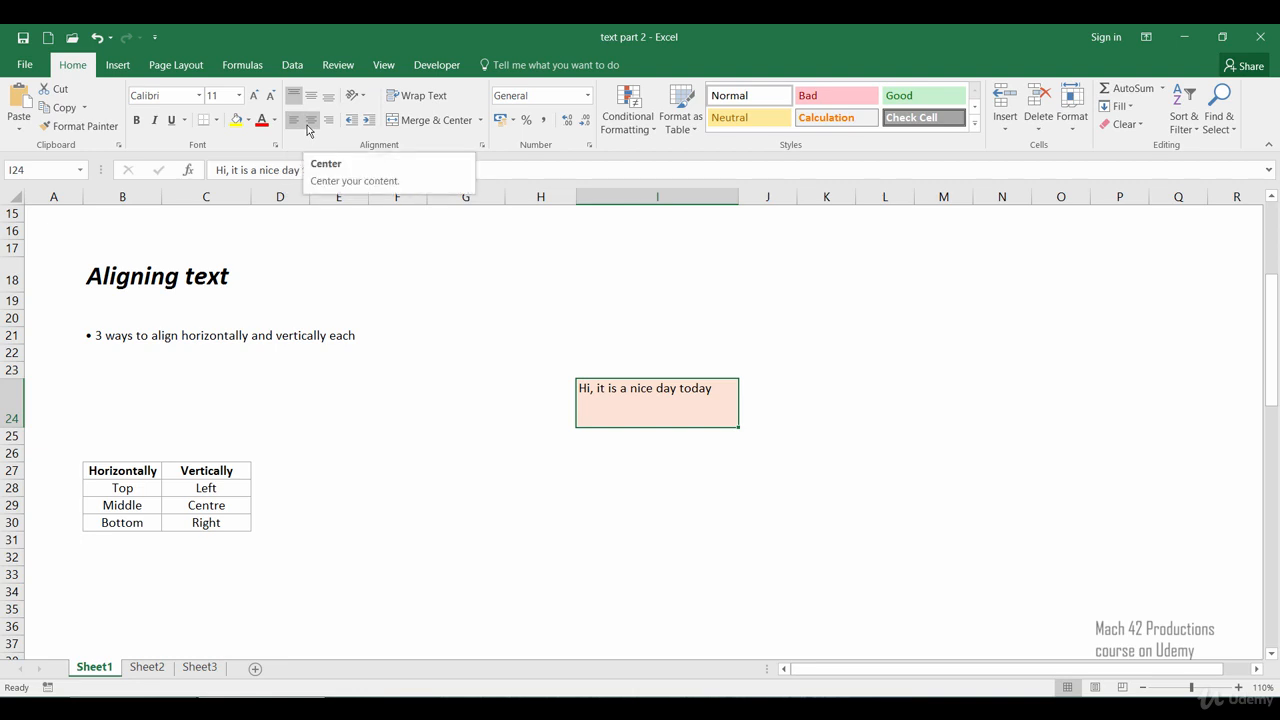
{"action": "left_click", "coordinate": [309, 128]}
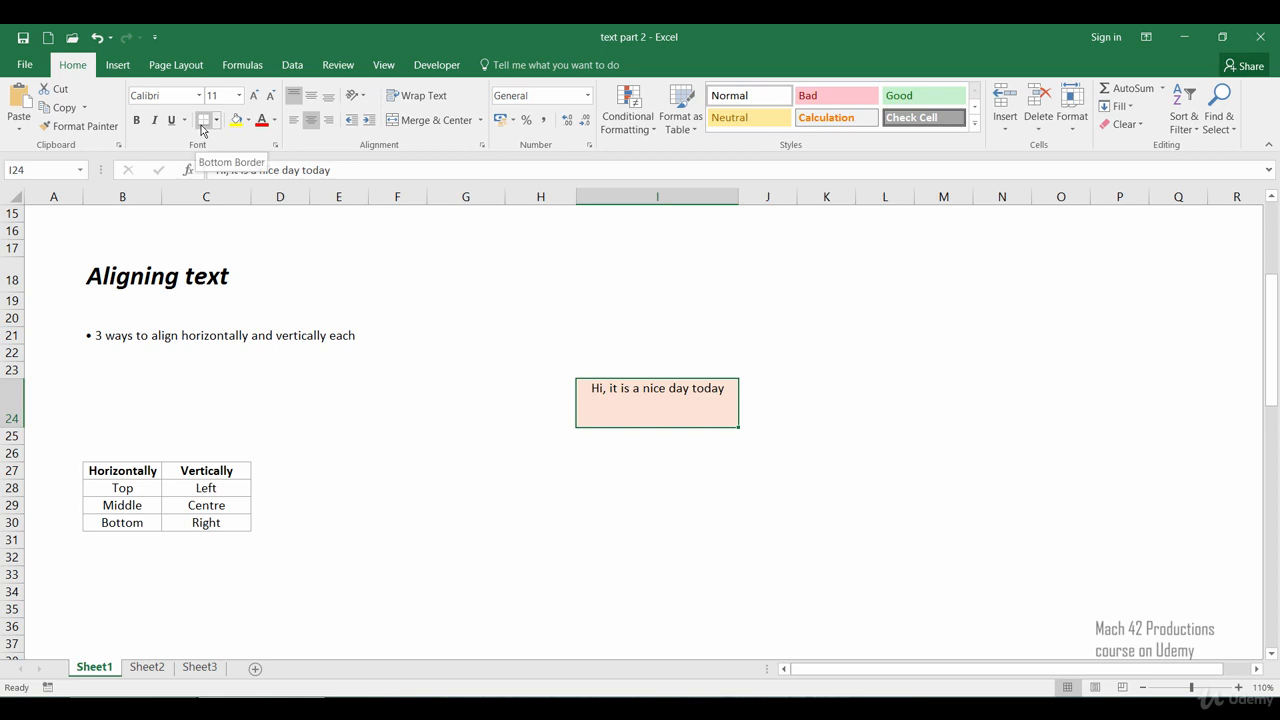
{"action": "left_click", "coordinate": [327, 121]}
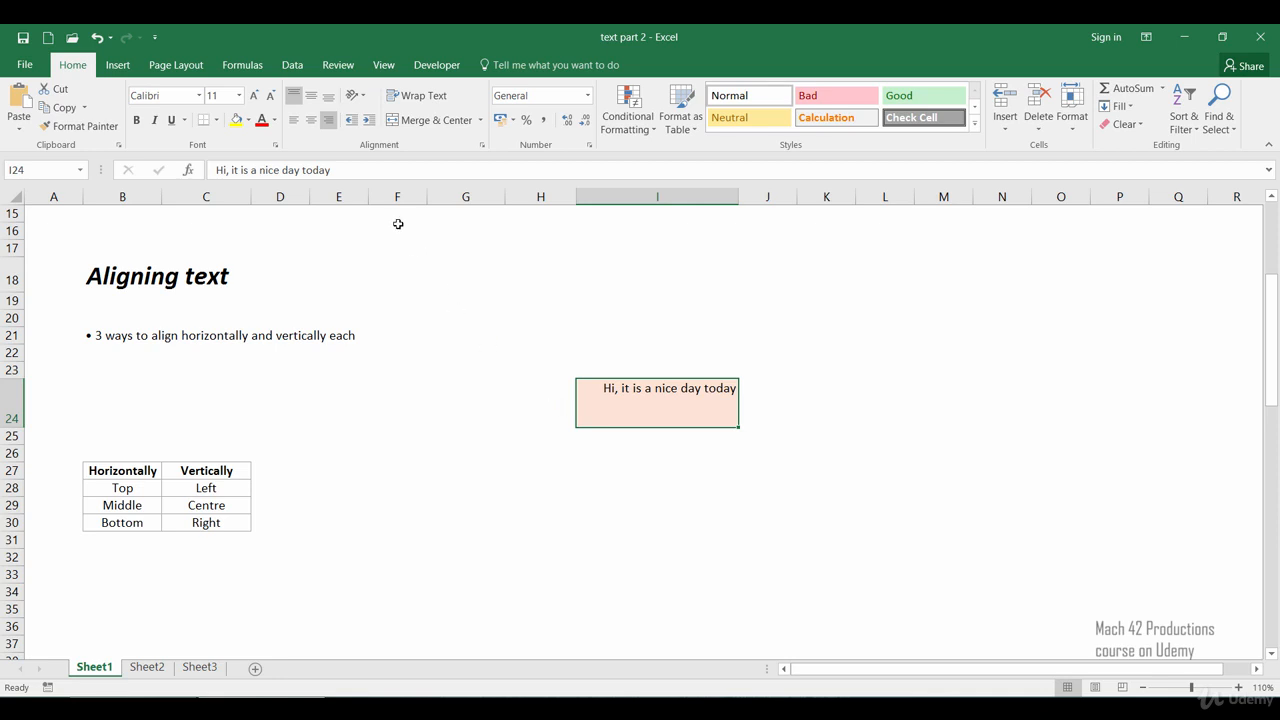
{"action": "left_click", "coordinate": [310, 128]}
{"action": "left_click", "coordinate": [311, 95]}
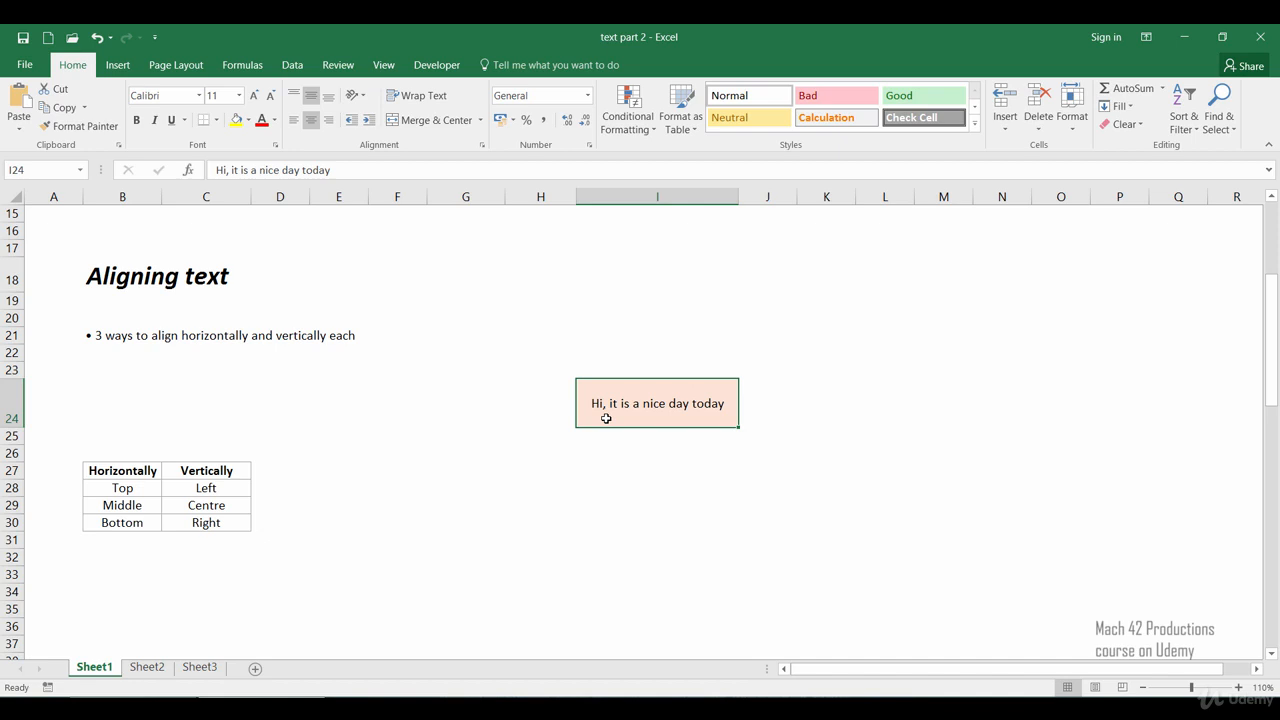
Step: Edit the greeting cell so it contains only Hi
{"action": "left_click", "coordinate": [545, 470]}
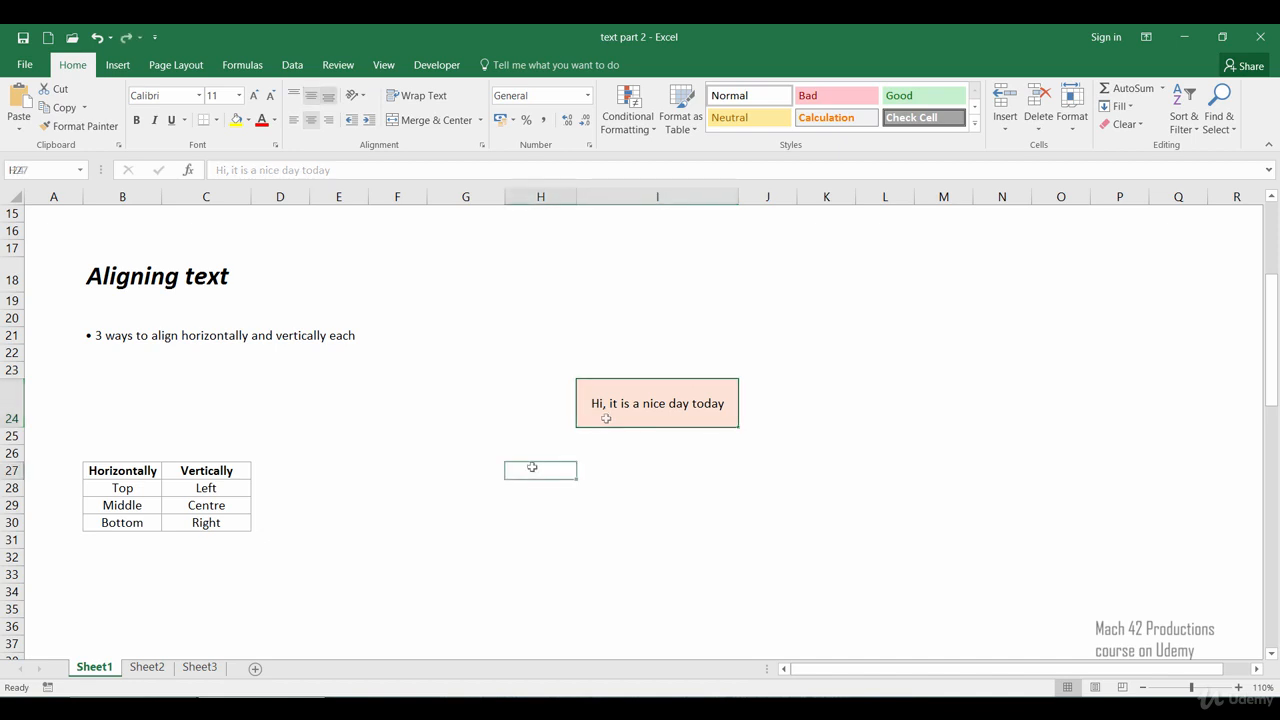
{"action": "left_click", "coordinate": [593, 415]}
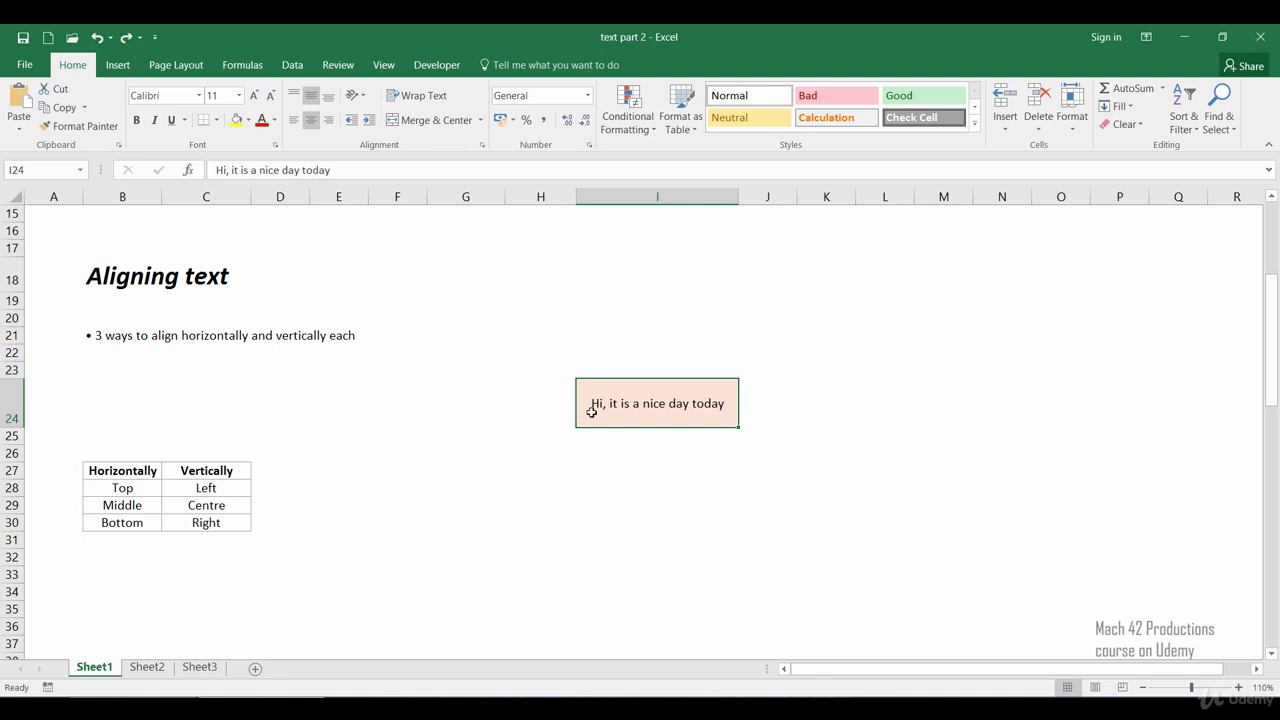
{"action": "double_click", "coordinate": [600, 404]}
{"action": "left_click_drag", "start_coordinate": [602, 404], "coordinate": [728, 403]}
{"action": "key", "text": "BackSpace"}
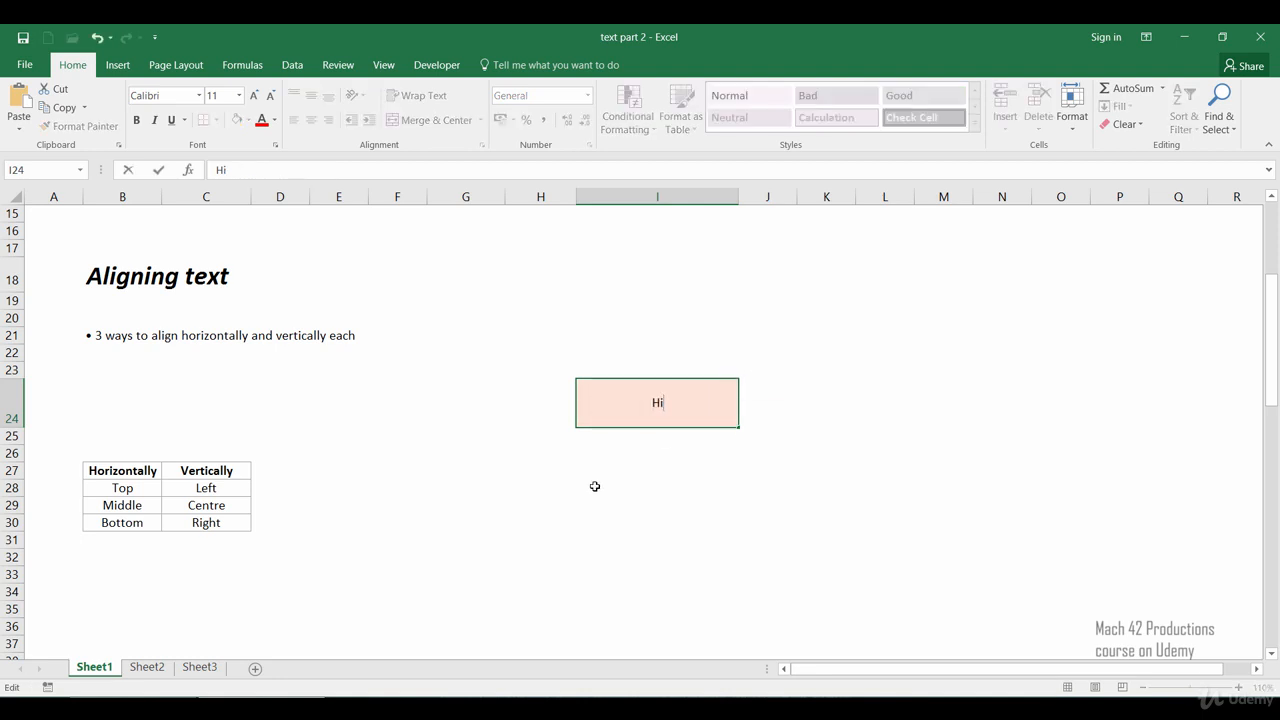
{"action": "key", "text": "Return"}
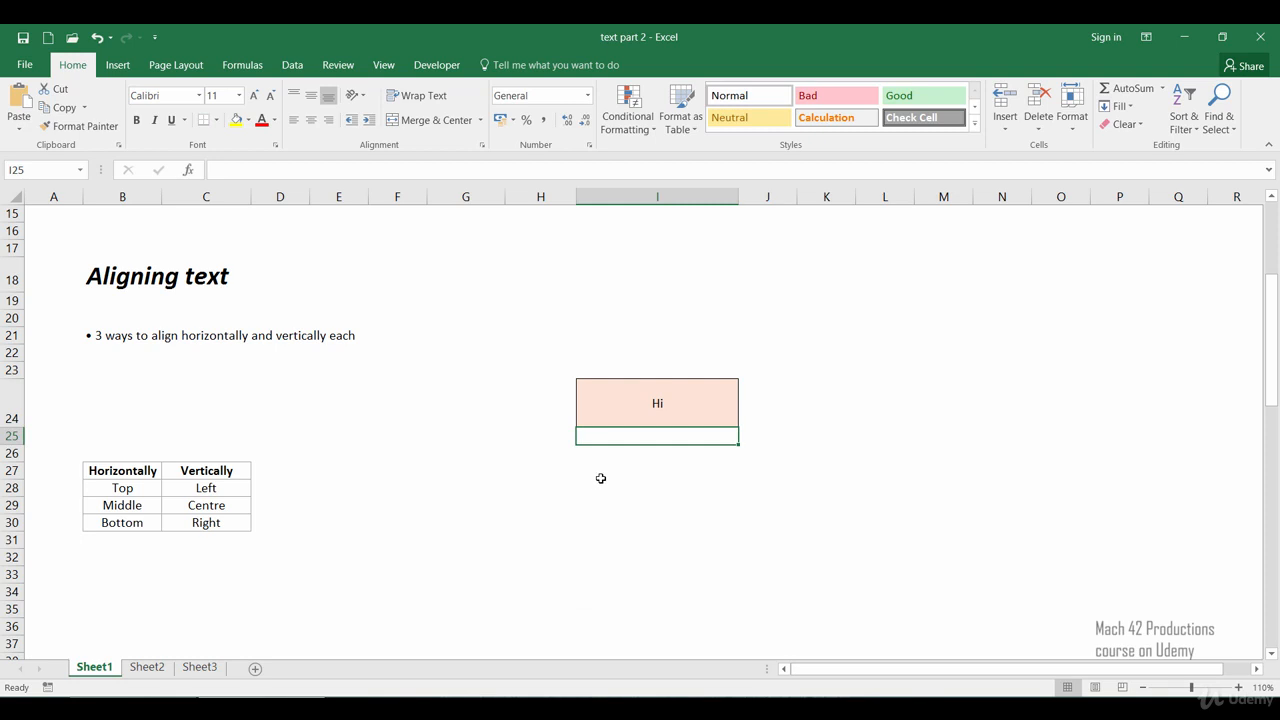
Step: Align the Hi cell's text to the left
{"action": "left_click", "coordinate": [613, 412]}
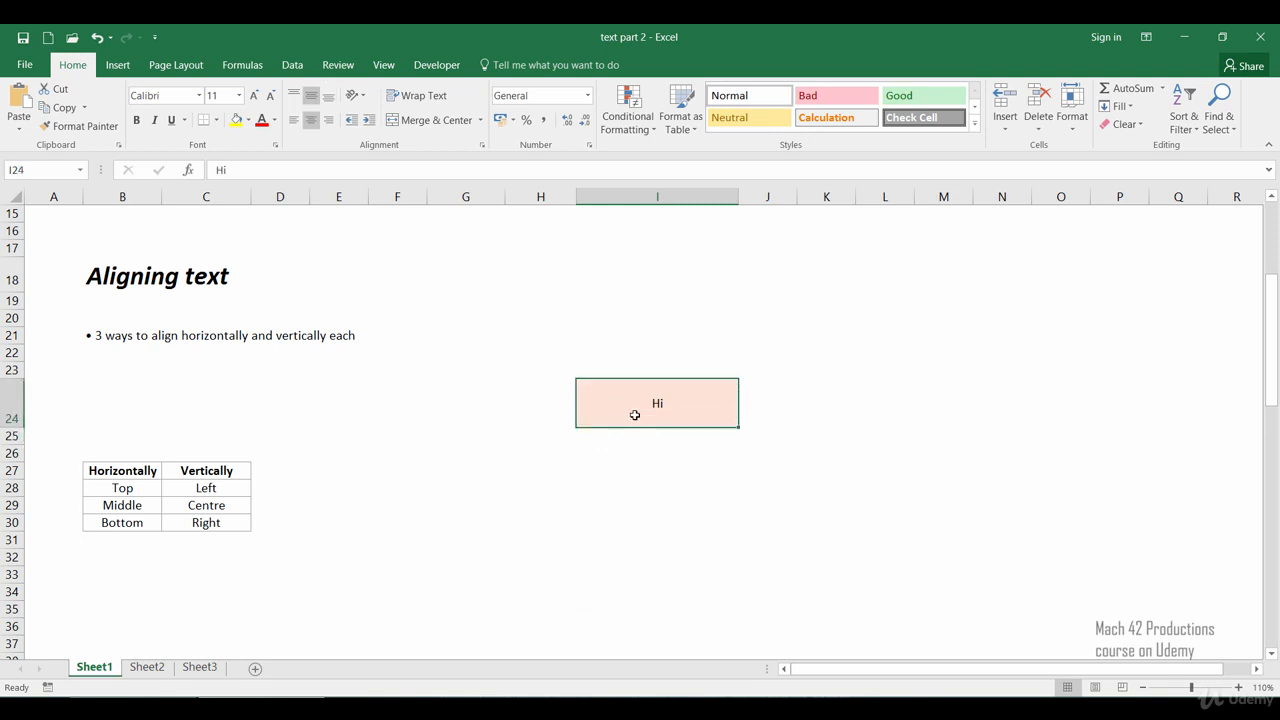
{"action": "left_click", "coordinate": [298, 133]}
{"action": "left_click", "coordinate": [457, 446]}
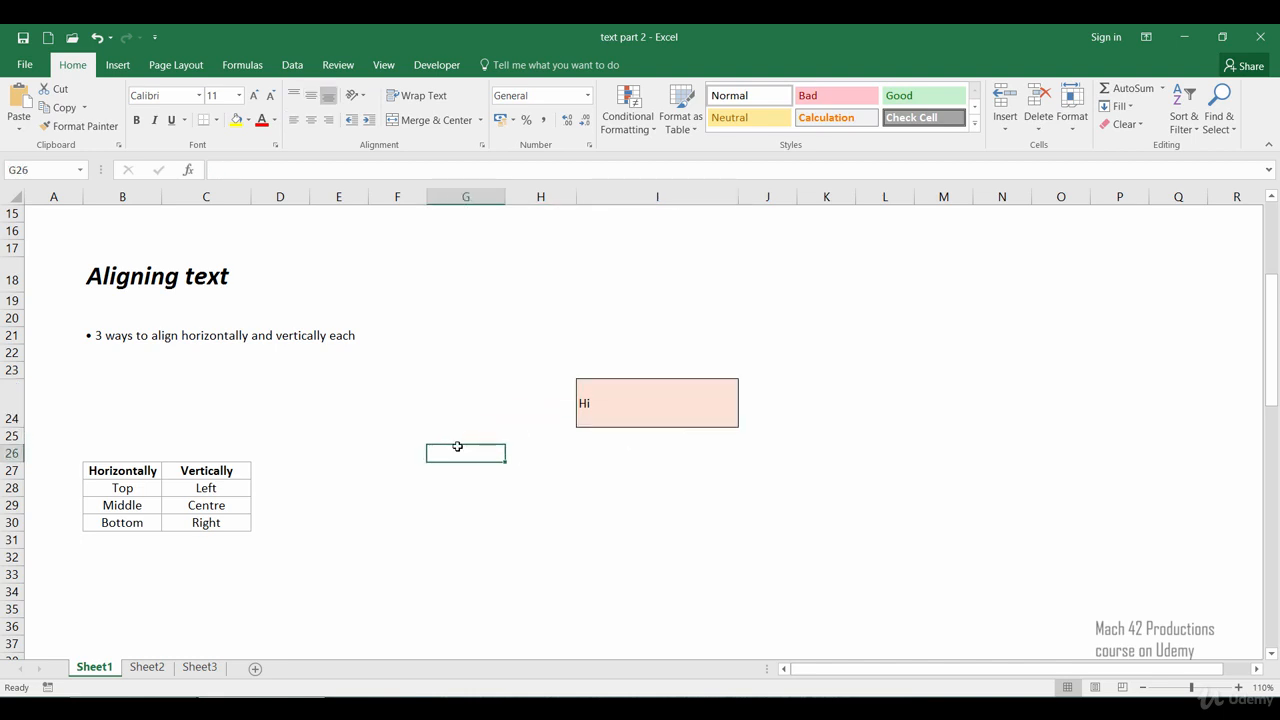
{"action": "left_click_drag", "start_coordinate": [457, 446], "coordinate": [554, 438]}
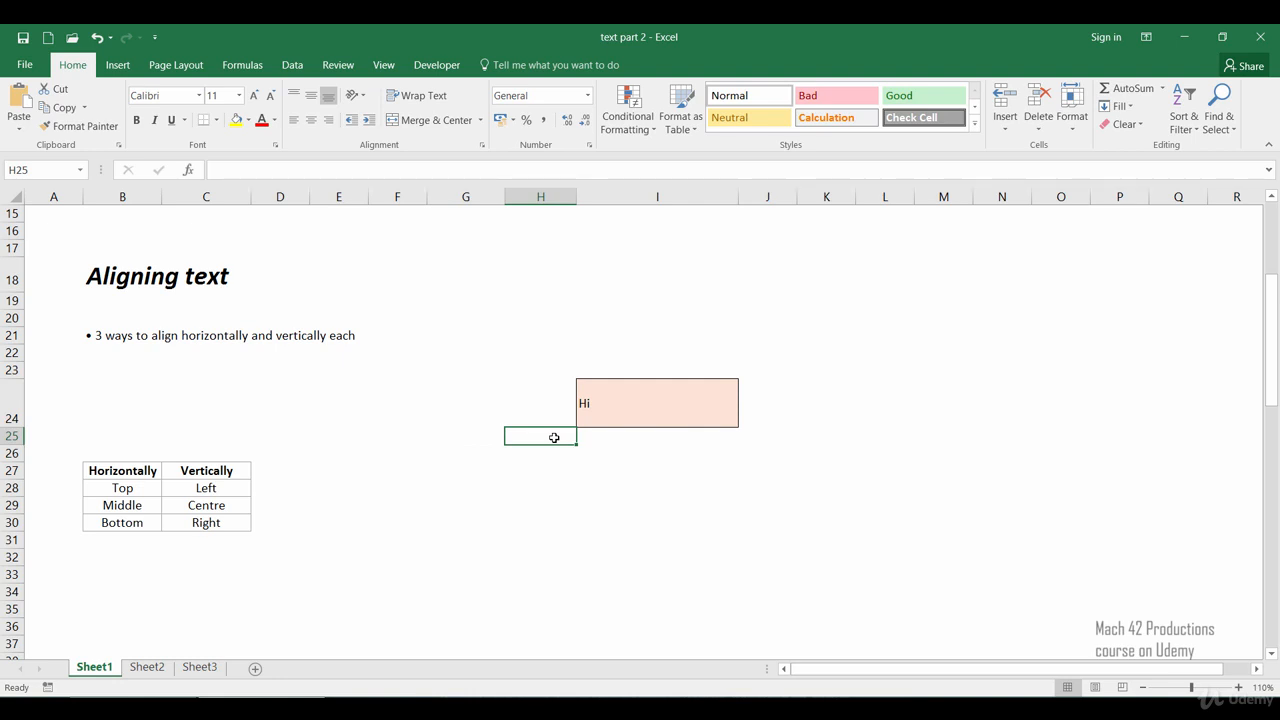
Step: Open the Format Cells dialog for the Hi cell
{"action": "left_click", "coordinate": [597, 411]}
{"action": "right_click", "coordinate": [600, 414]}
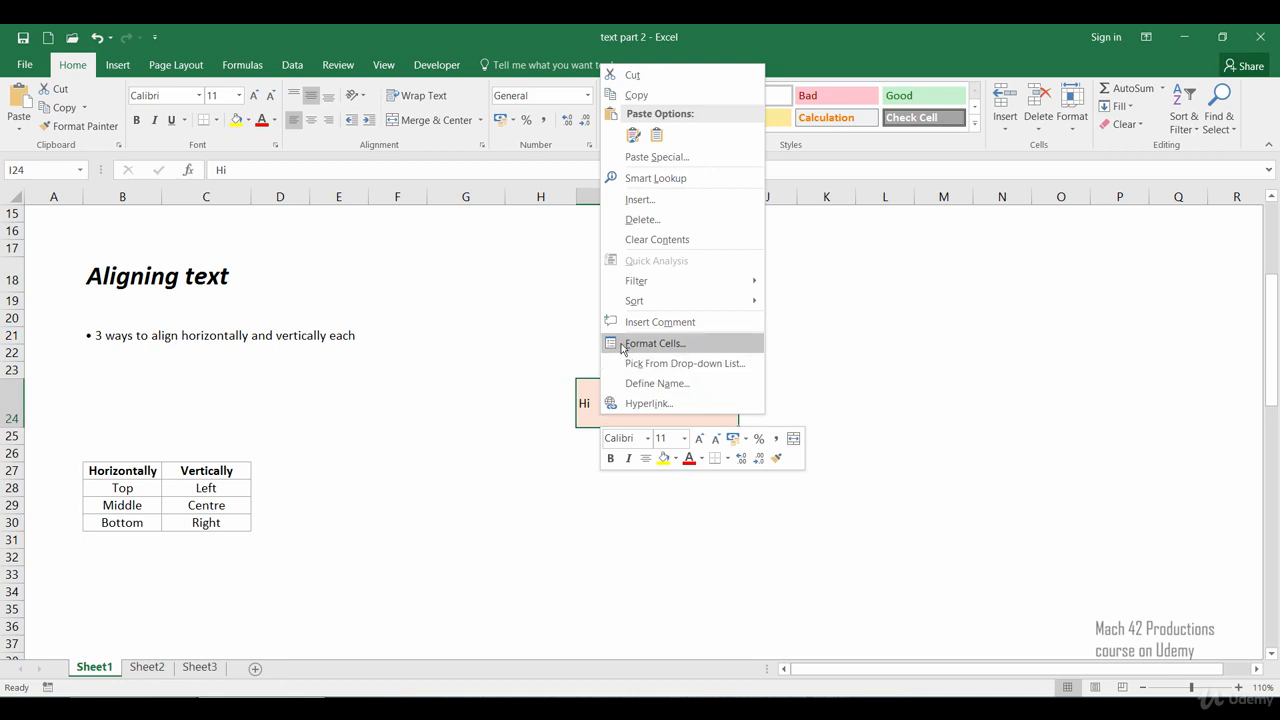
{"action": "left_click", "coordinate": [621, 345]}
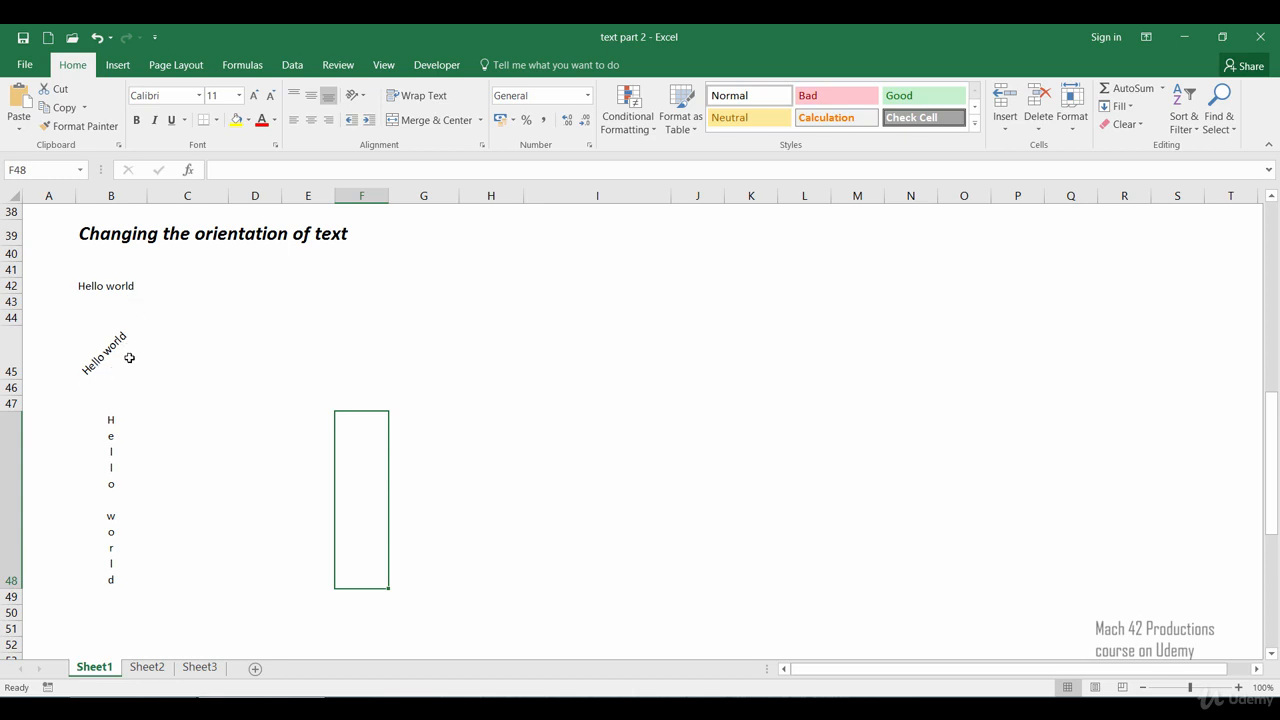
Step: Inspect the text orientation options for the vertical Hello world cell
{"action": "left_click", "coordinate": [110, 424]}
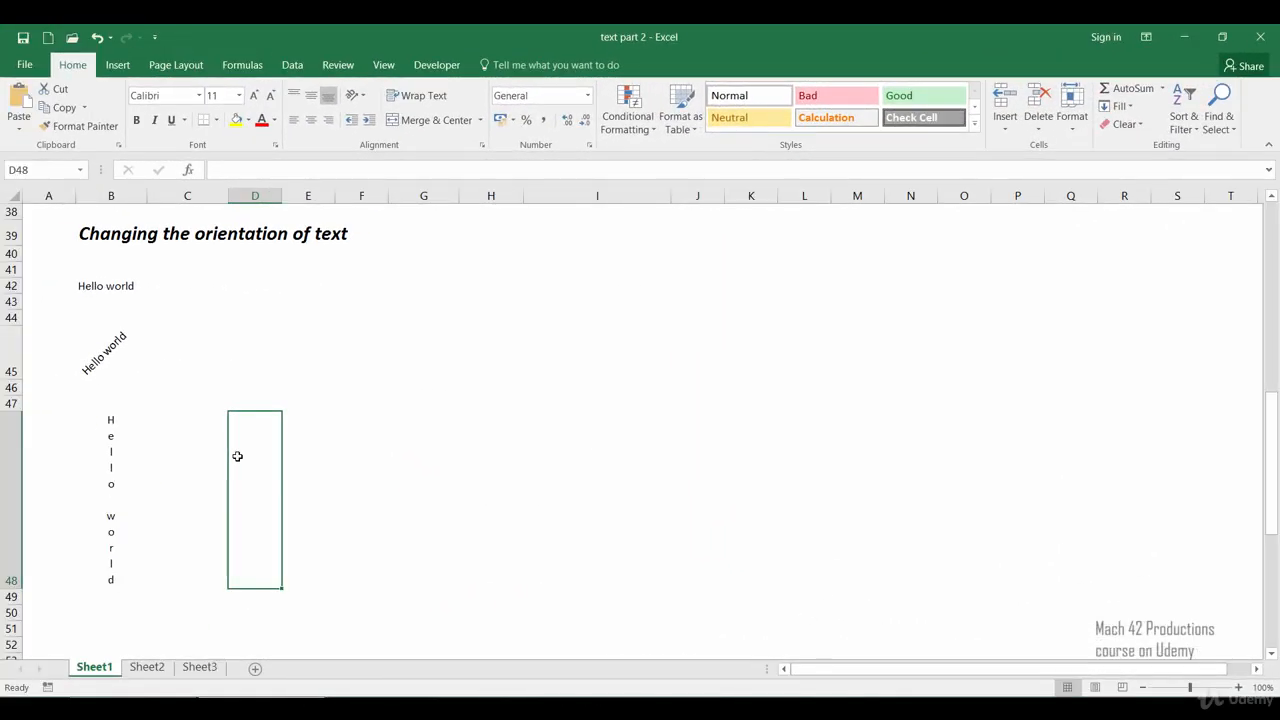
{"action": "left_click", "coordinate": [362, 97]}
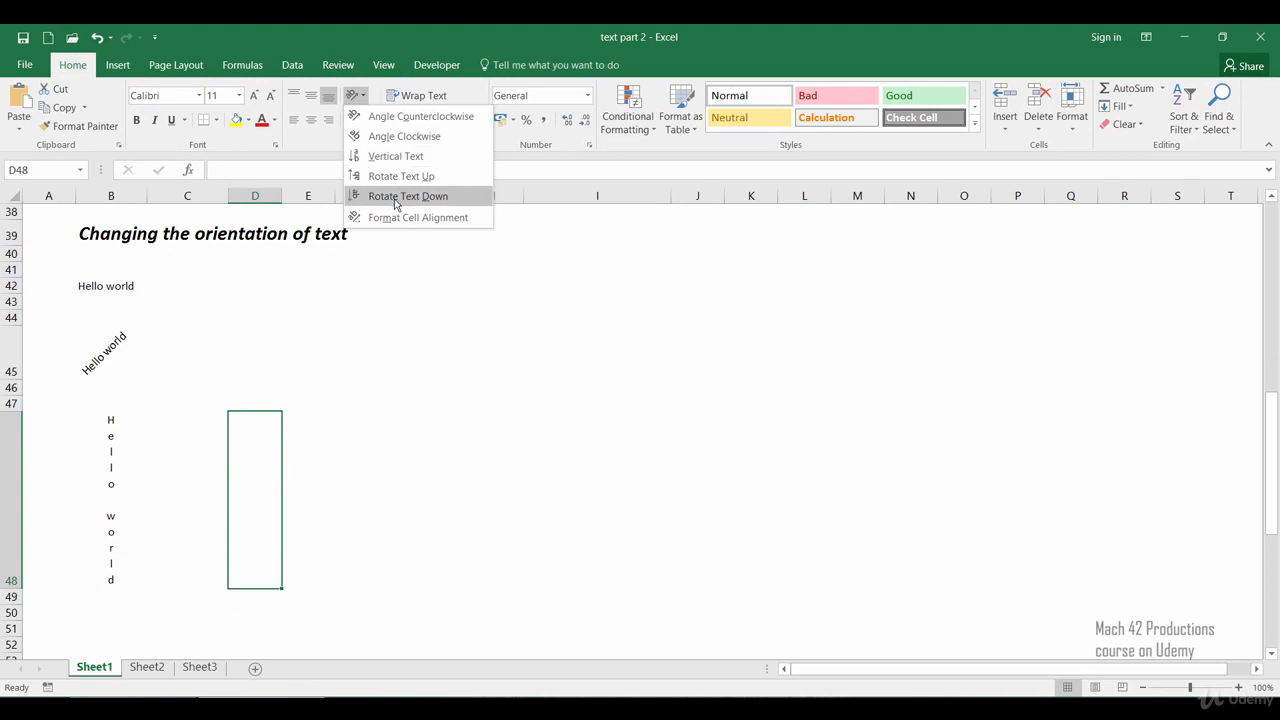
{"action": "left_click", "coordinate": [306, 443]}
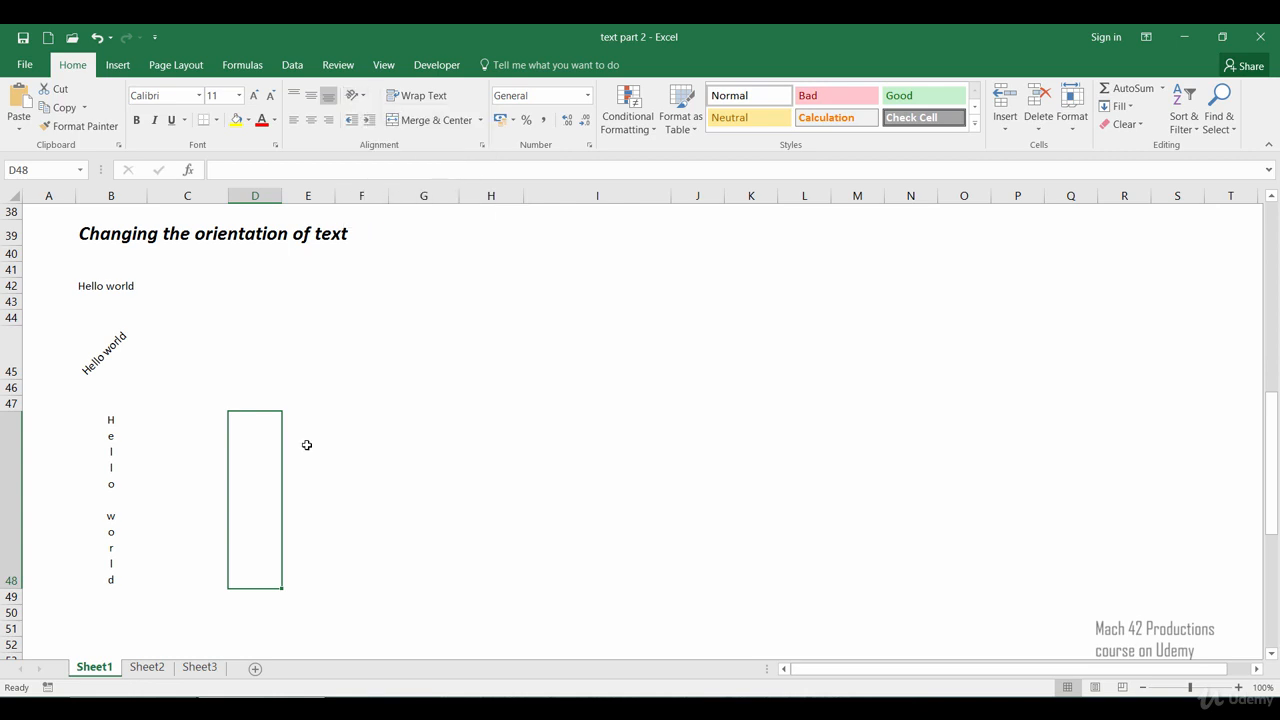
{"action": "left_click", "coordinate": [328, 440]}
{"action": "right_click", "coordinate": [331, 432]}
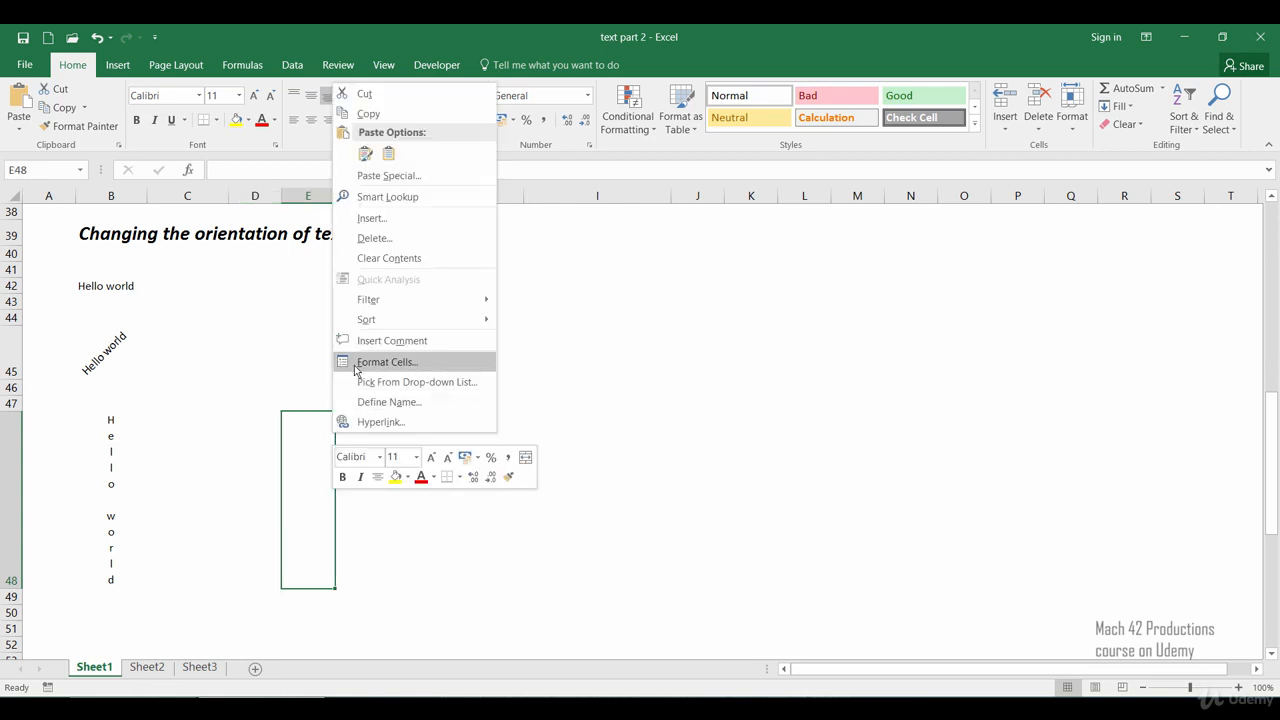
{"action": "left_click", "coordinate": [358, 370]}
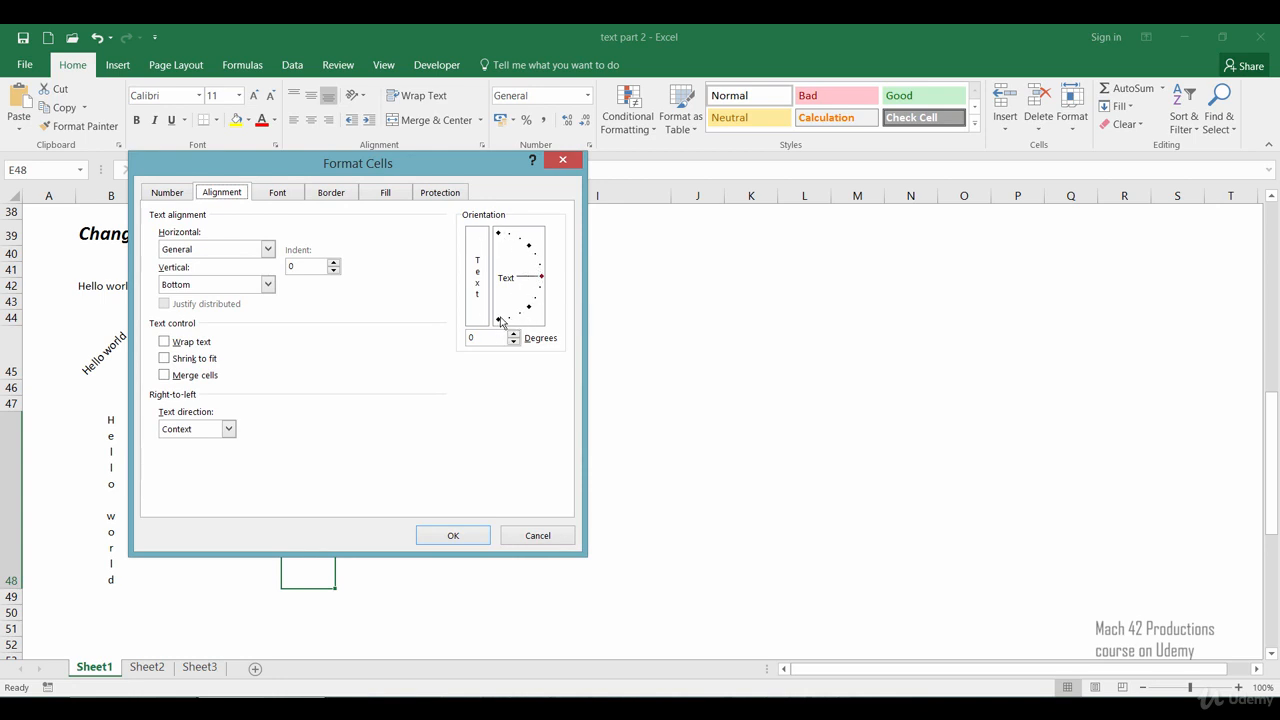
{"action": "left_click", "coordinate": [542, 279]}
{"action": "mouse_move", "coordinate": [542, 279]}
{"action": "left_mouse_down"}
{"action": "mouse_move", "coordinate": [536, 246]}
{"action": "mouse_move", "coordinate": [543, 291]}
{"action": "mouse_move", "coordinate": [541, 278]}
{"action": "left_mouse_up"}
{"action": "left_click", "coordinate": [537, 533]}
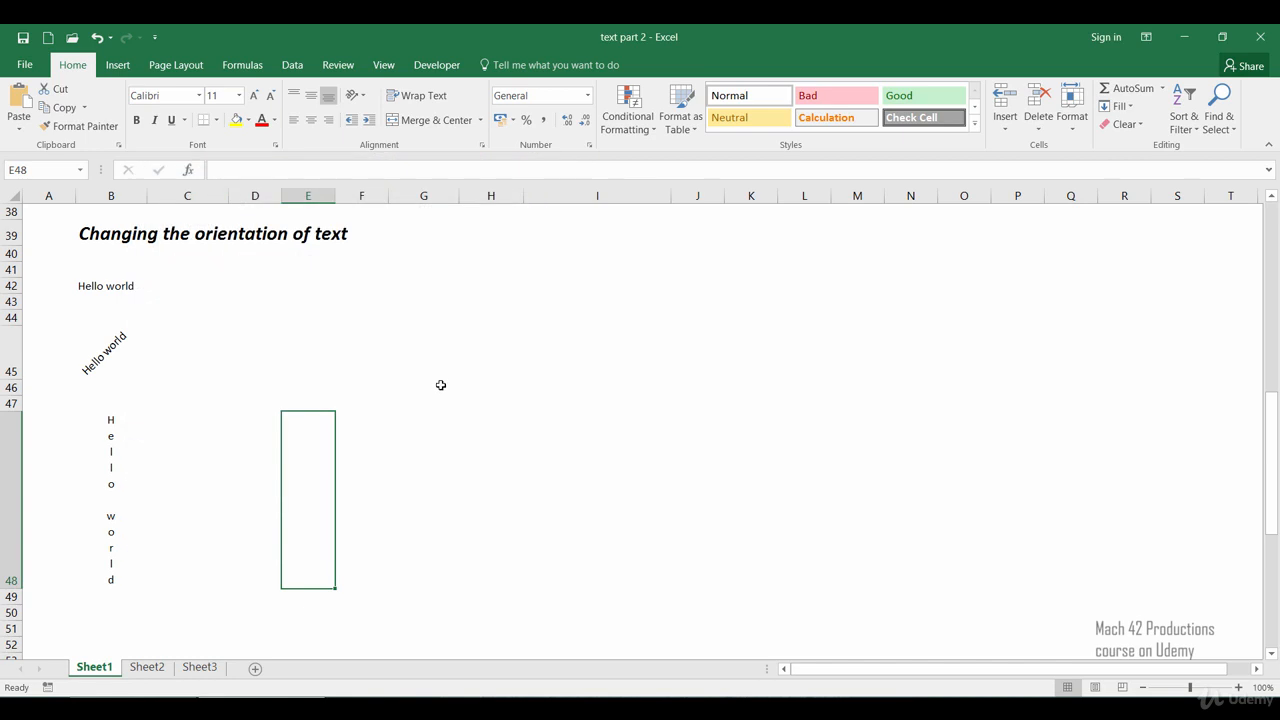
Step: Enter 'Hello it is a great day today' in cell G46
{"action": "left_click", "coordinate": [440, 385]}
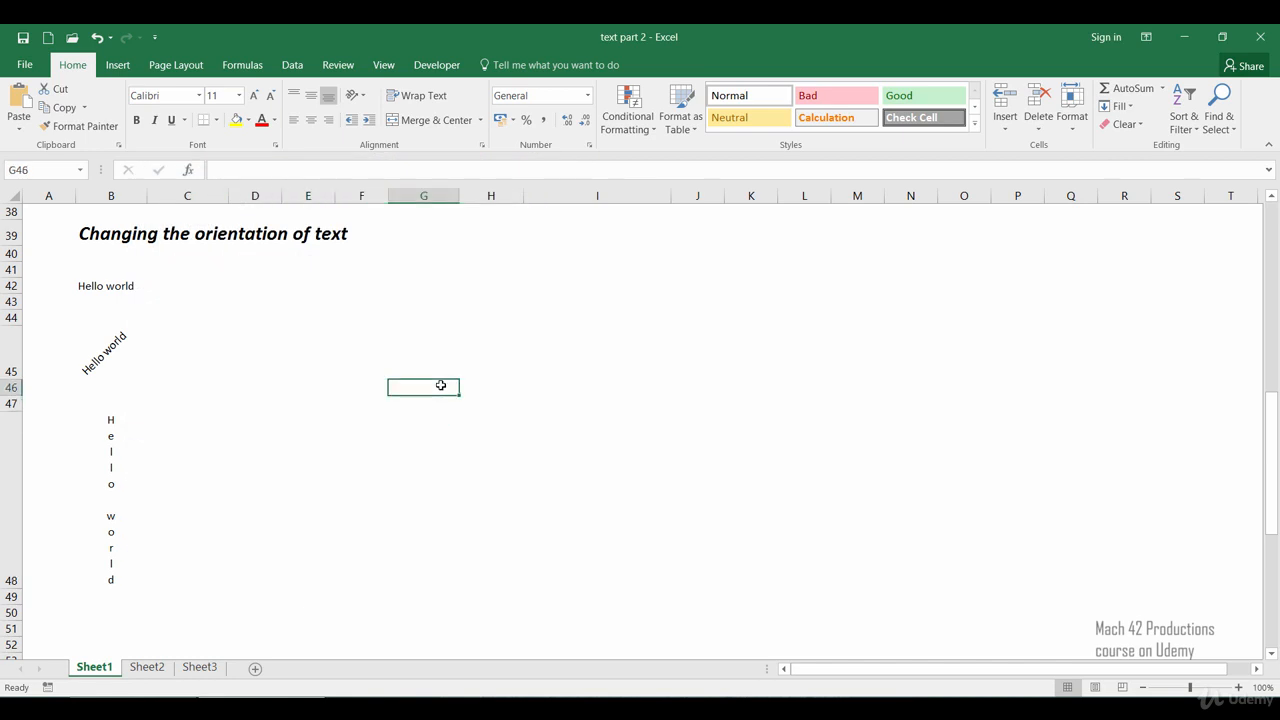
{"action": "type", "text": "Hello"}
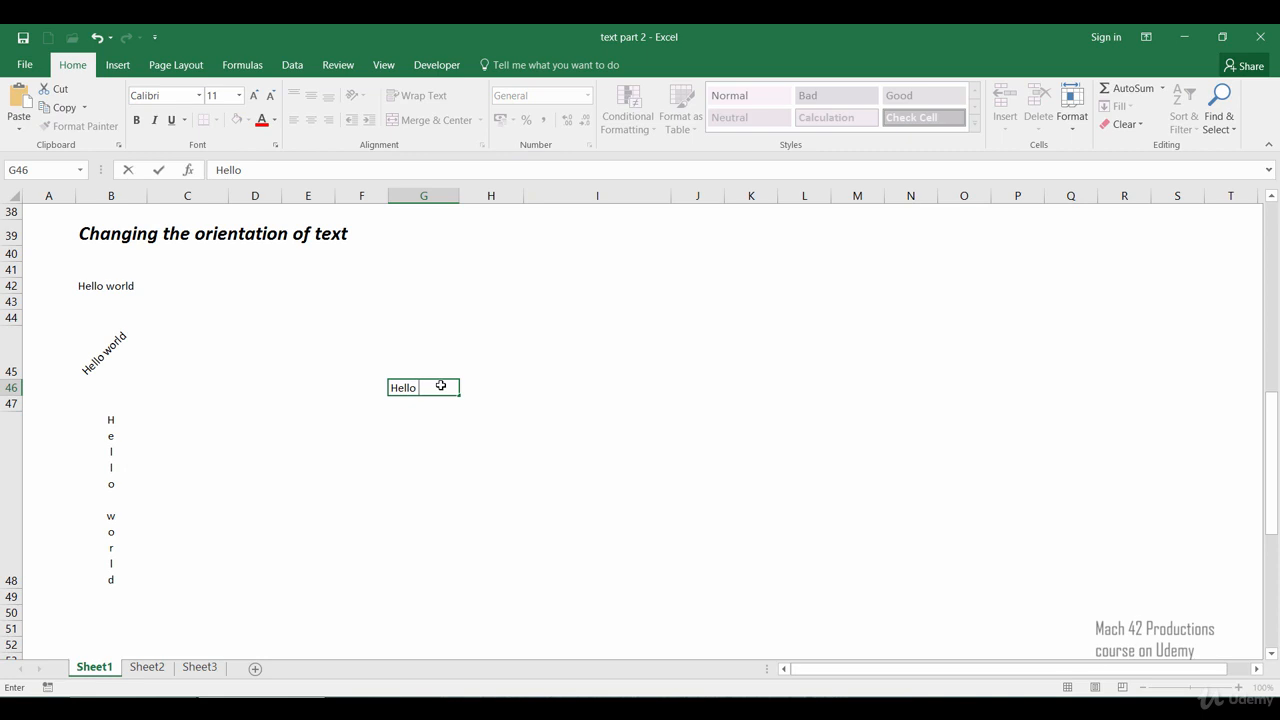
{"action": "type", "text": " it is a great day today"}
{"action": "key", "text": "Return"}
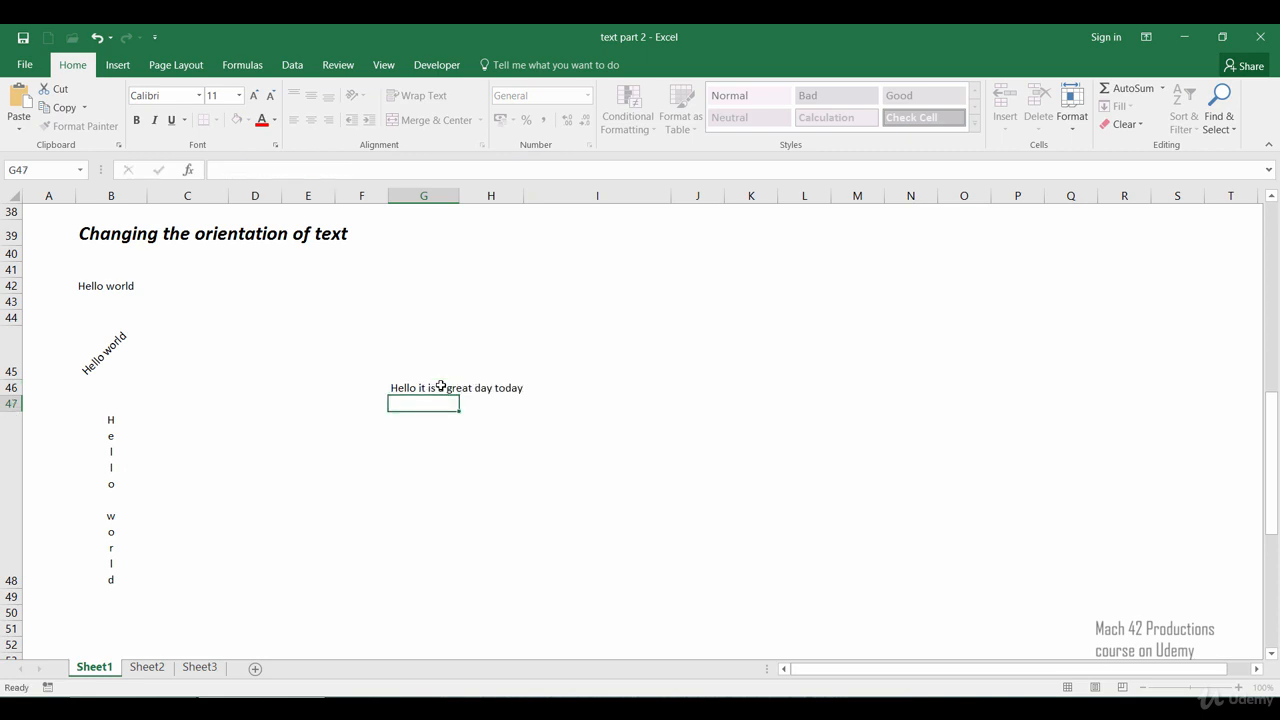
Step: Rotate the text of cell G46 to a 45 degree orientation
{"action": "left_click", "coordinate": [441, 386]}
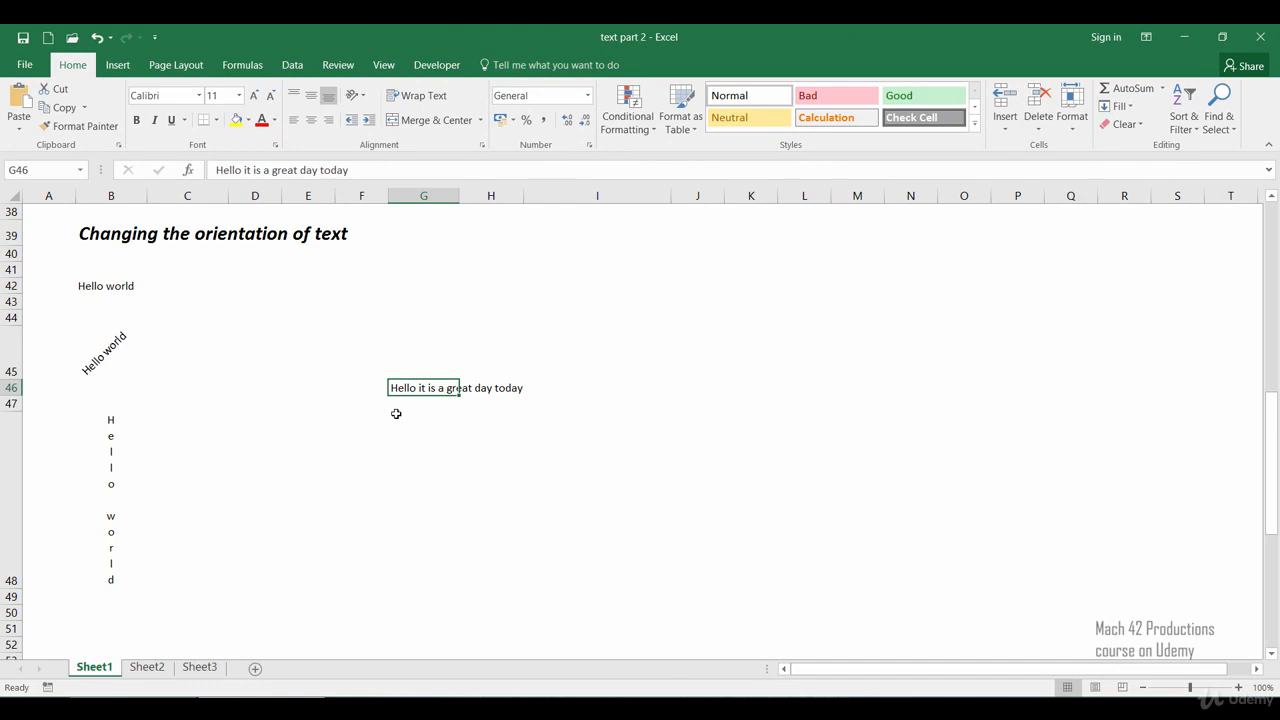
{"action": "right_click", "coordinate": [398, 390]}
{"action": "left_click", "coordinate": [424, 326]}
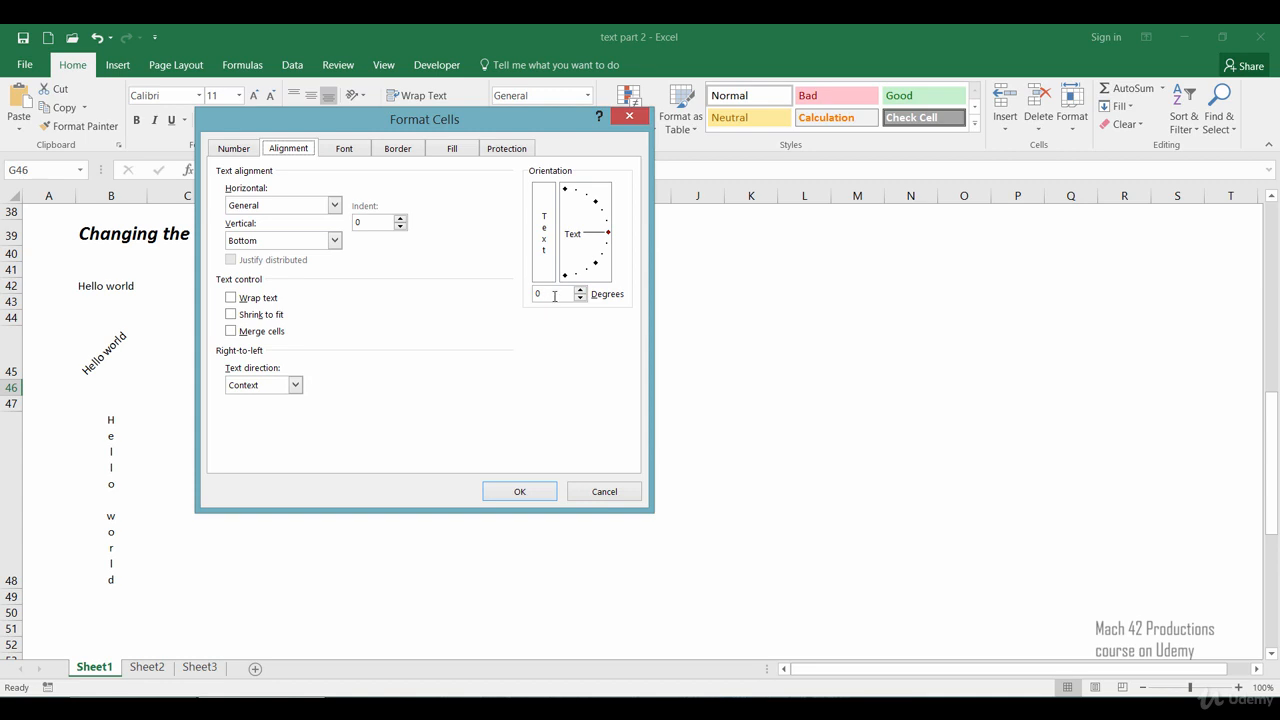
{"action": "left_click_drag", "start_coordinate": [606, 233], "coordinate": [596, 202]}
{"action": "left_click", "coordinate": [531, 500]}
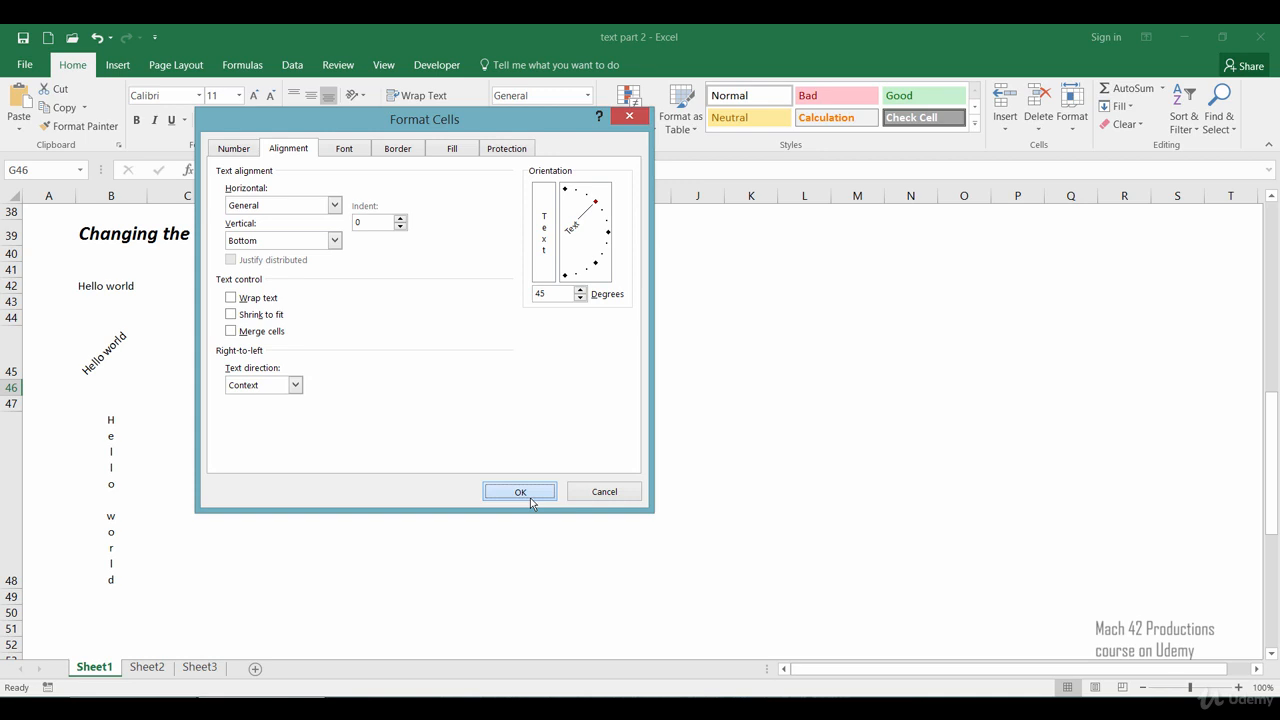
Step: Apply vertical stacked text orientation to cell G46, then undo that orientation change
{"action": "left_click", "coordinate": [414, 578]}
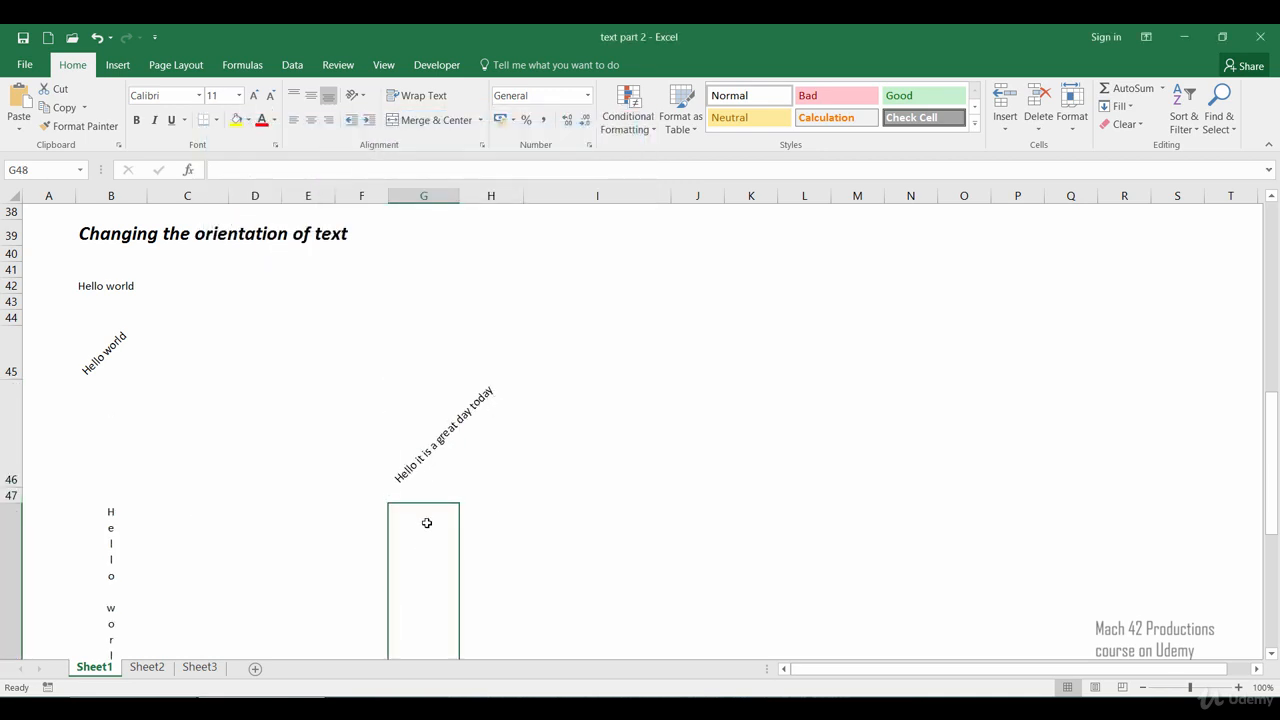
{"action": "left_click", "coordinate": [421, 461]}
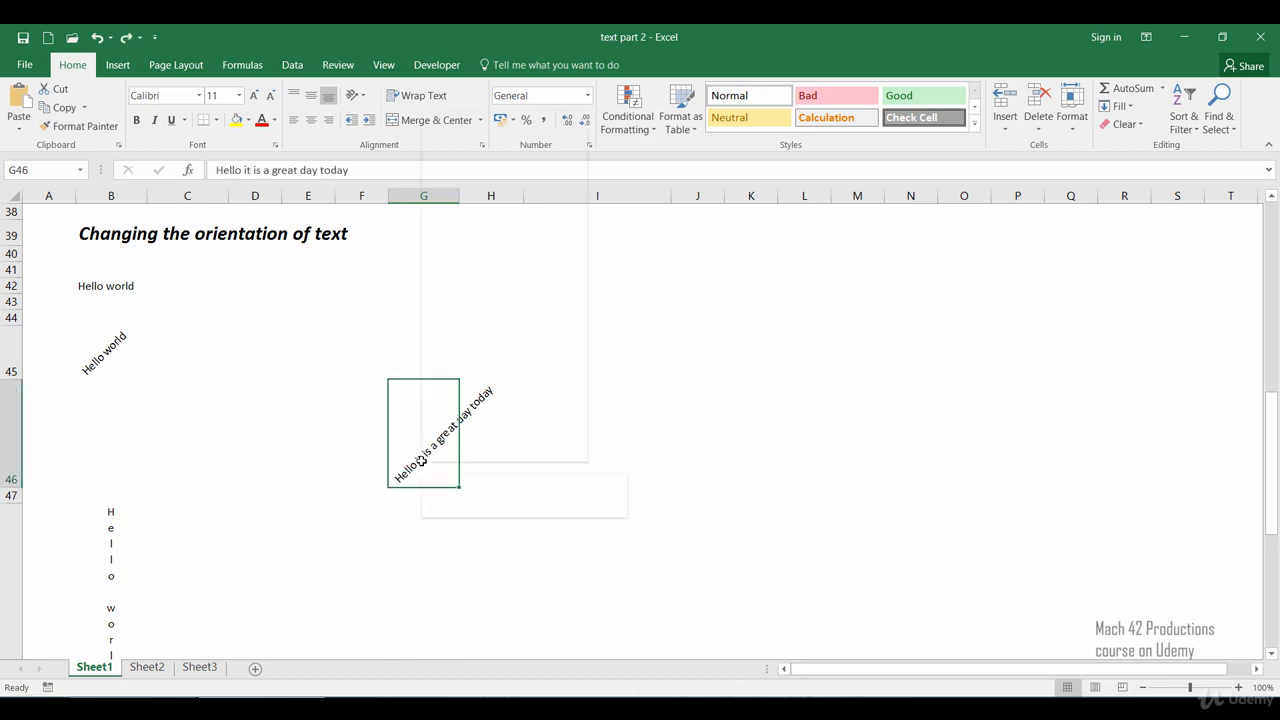
{"action": "right_click", "coordinate": [421, 461]}
{"action": "left_click", "coordinate": [470, 389]}
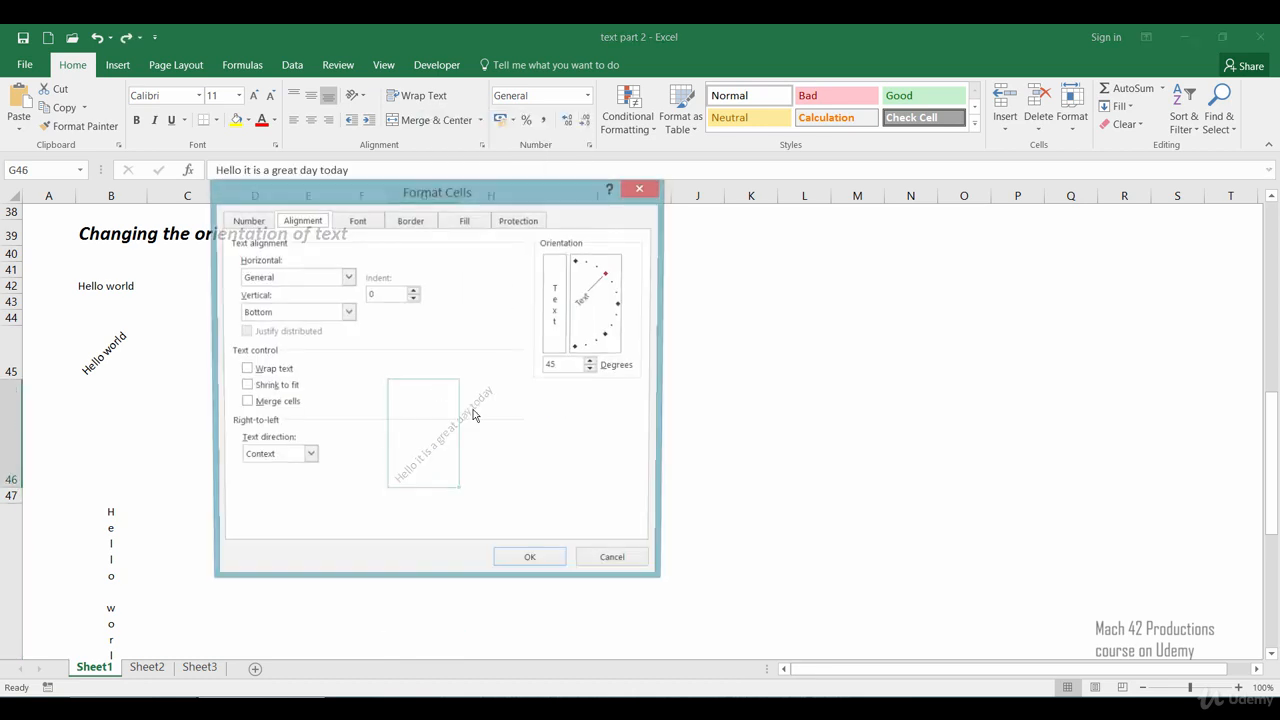
{"action": "left_click", "coordinate": [558, 308]}
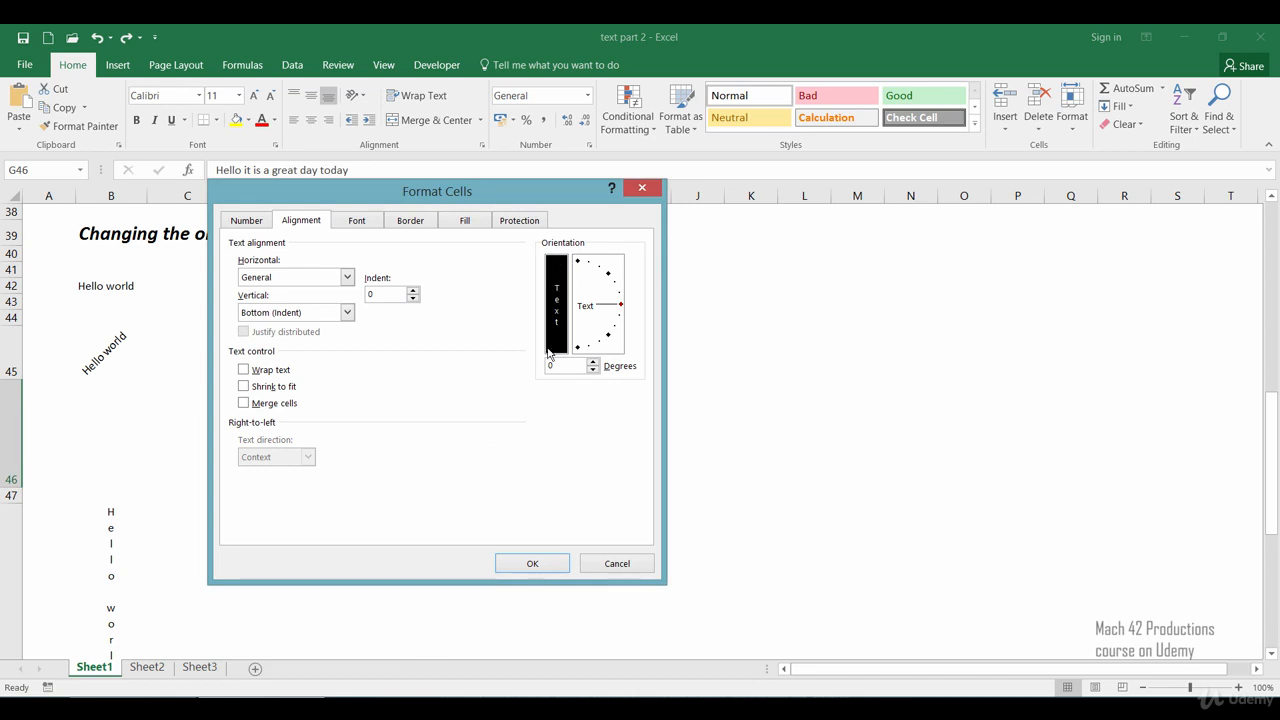
{"action": "left_click", "coordinate": [520, 564]}
{"action": "left_click", "coordinate": [534, 511]}
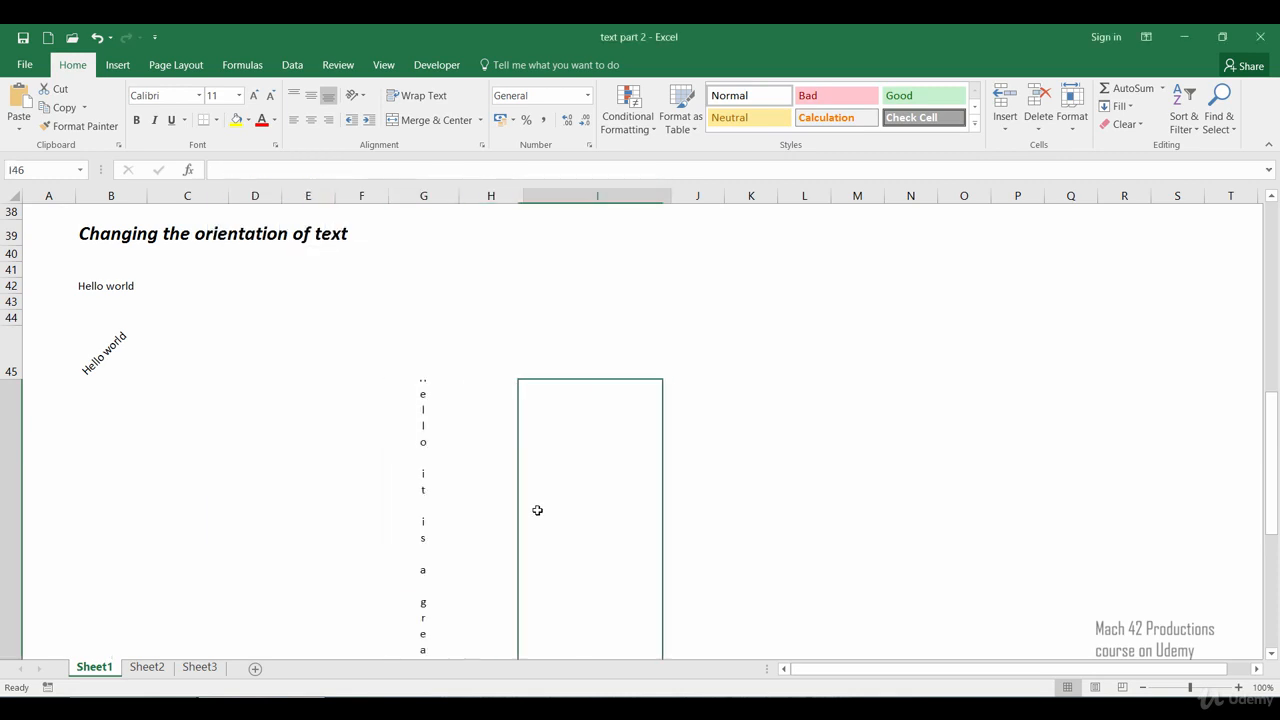
{"action": "scroll", "coordinate": [547, 494], "scroll_direction": "down", "scroll_amount": 2}
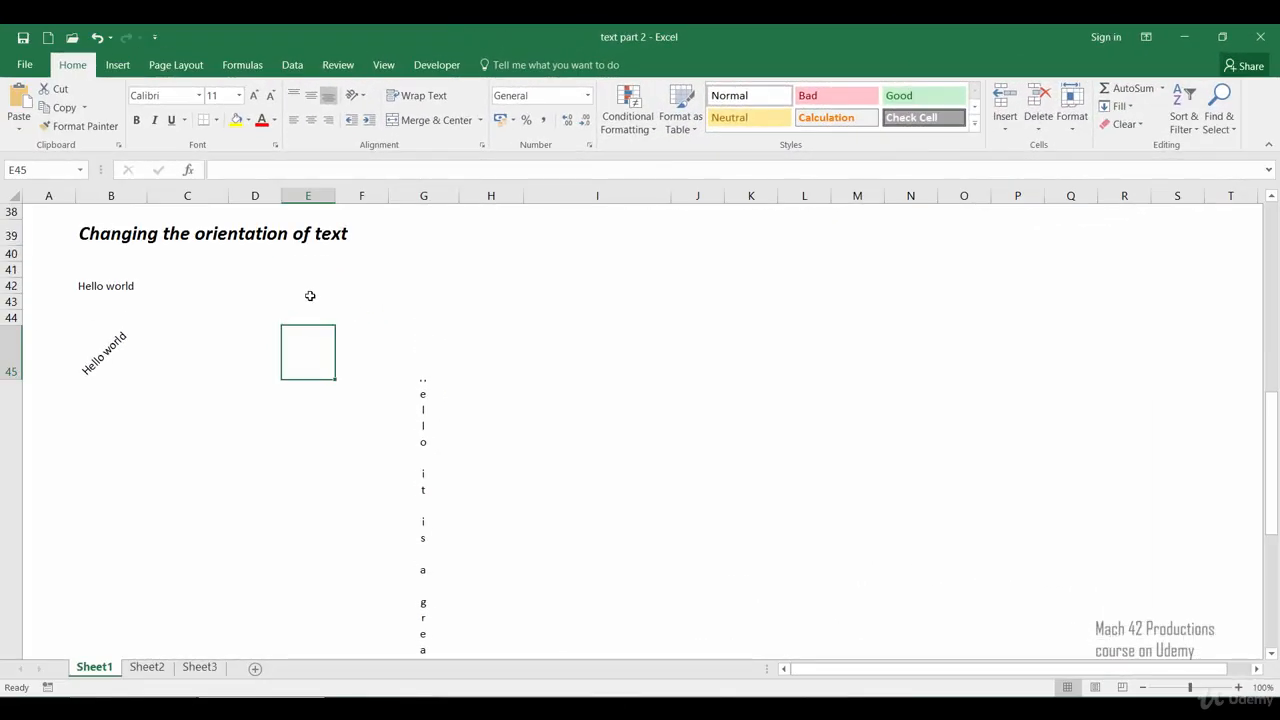
{"action": "key", "text": "ctrl+z"}
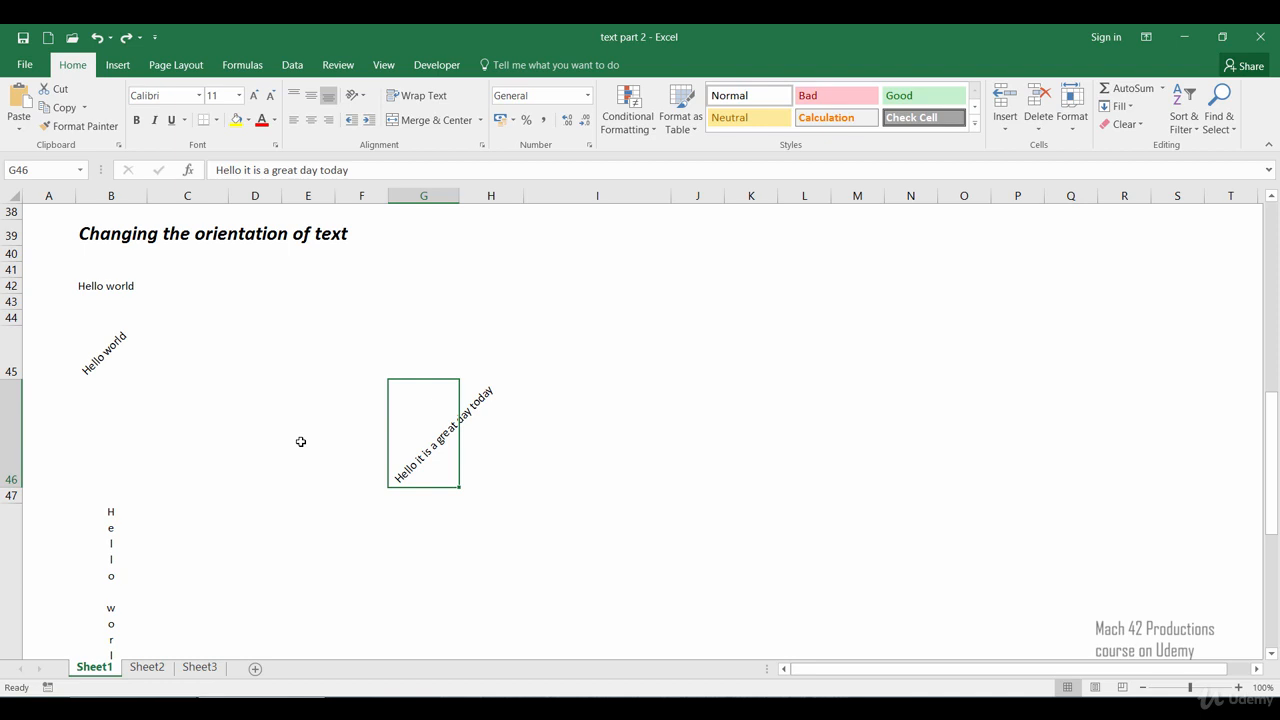
Step: Review the rotated and vertical Hello world cells in column B
{"action": "left_click", "coordinate": [106, 279]}
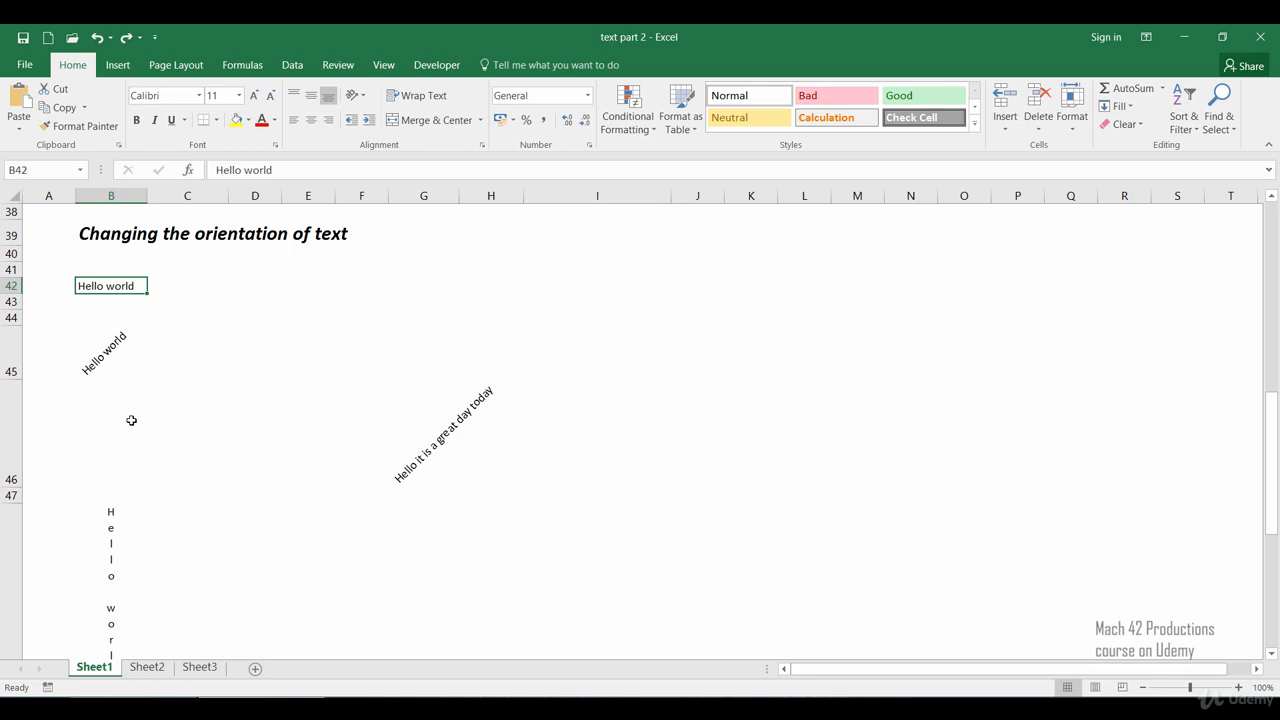
{"action": "scroll", "coordinate": [136, 432], "scroll_direction": "down", "scroll_amount": 1}
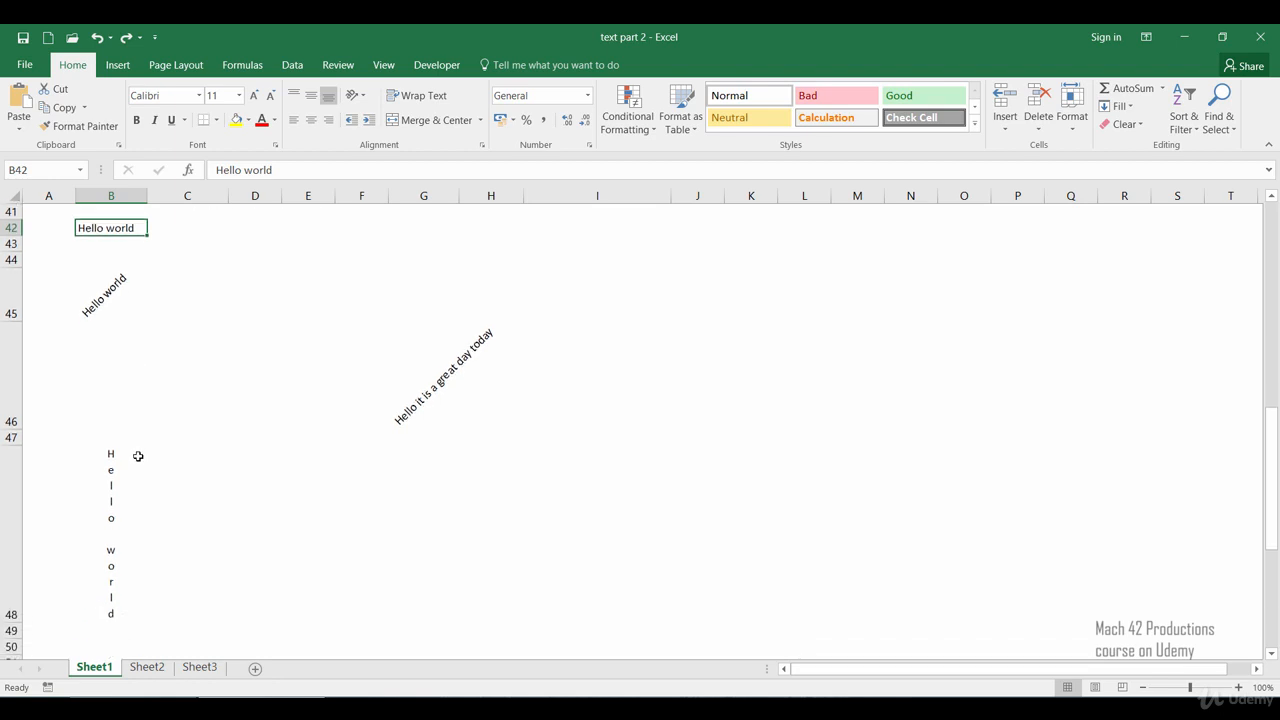
{"action": "left_click", "coordinate": [96, 499]}
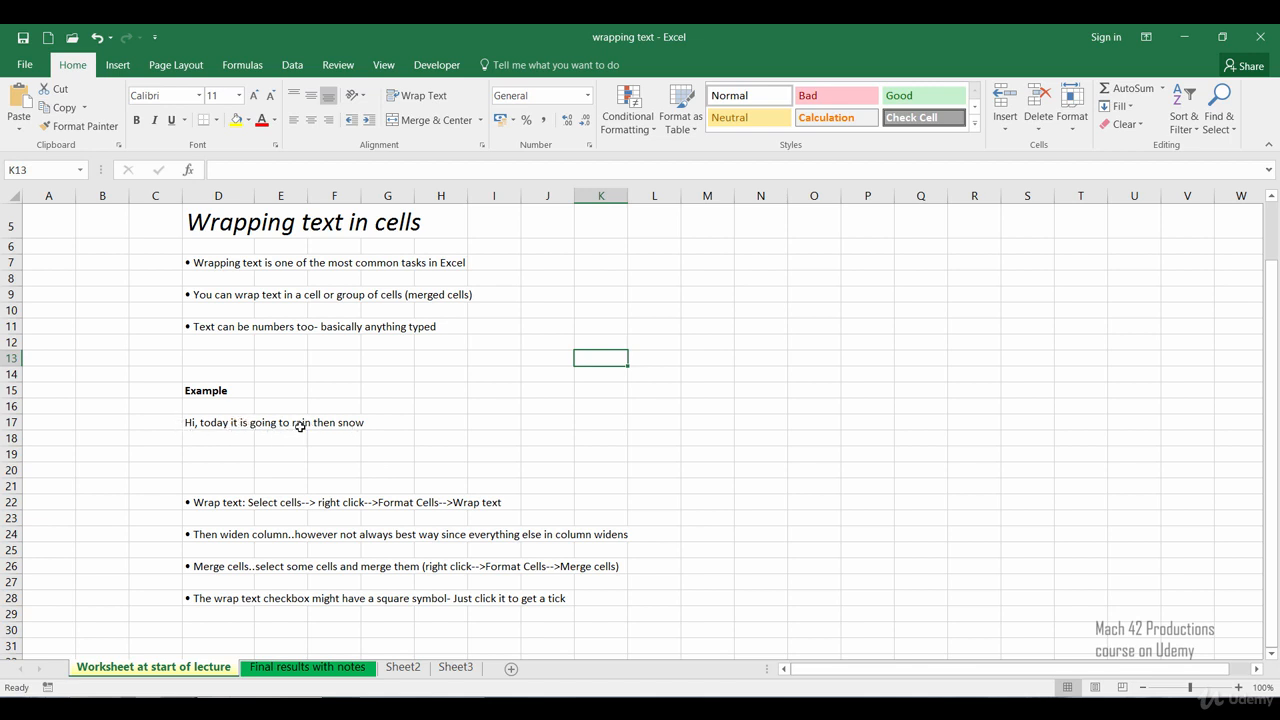
Step: Enter 'hello' in cell E17, next to the example sentence in D17
{"action": "left_click", "coordinate": [226, 422]}
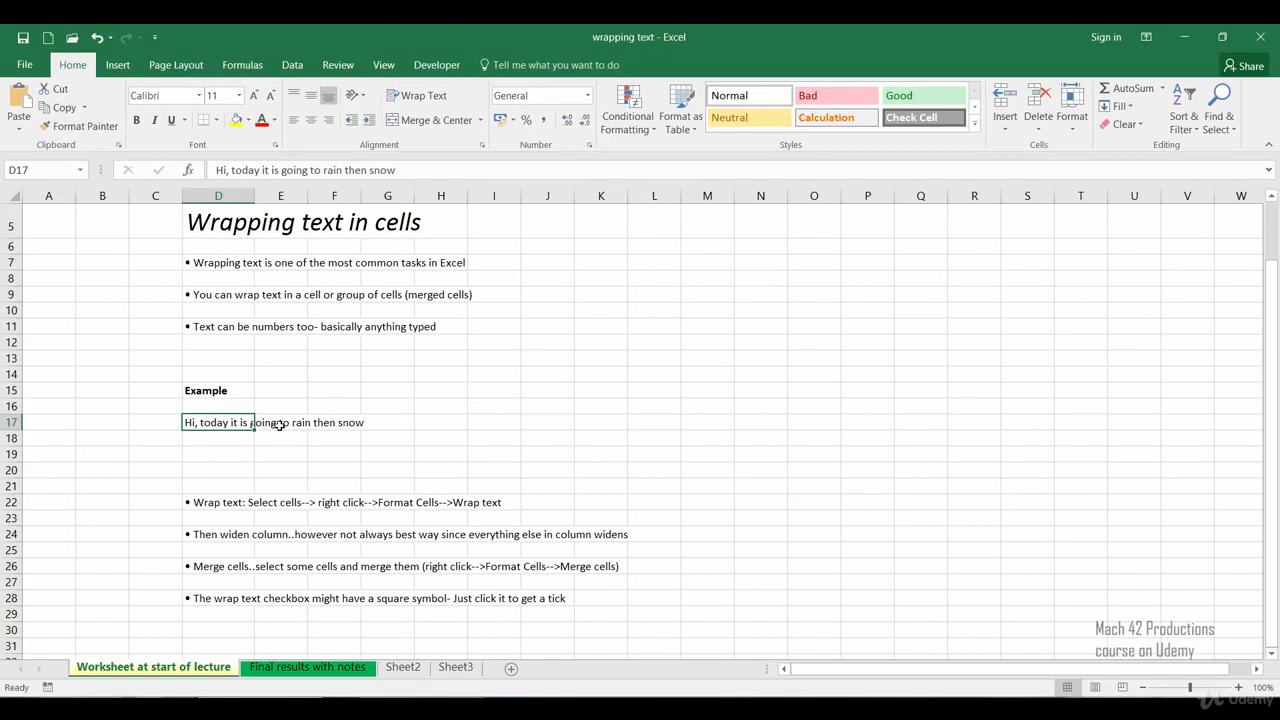
{"action": "left_click", "coordinate": [506, 527]}
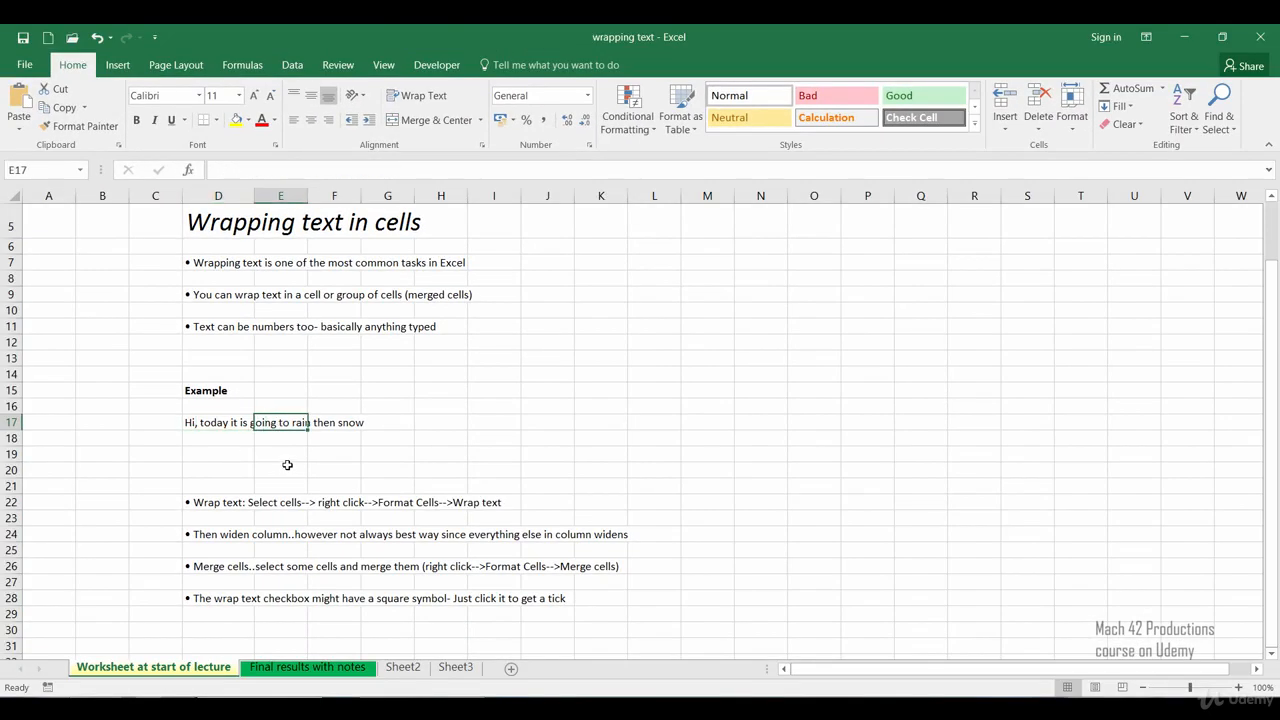
{"action": "type", "text": "he"}
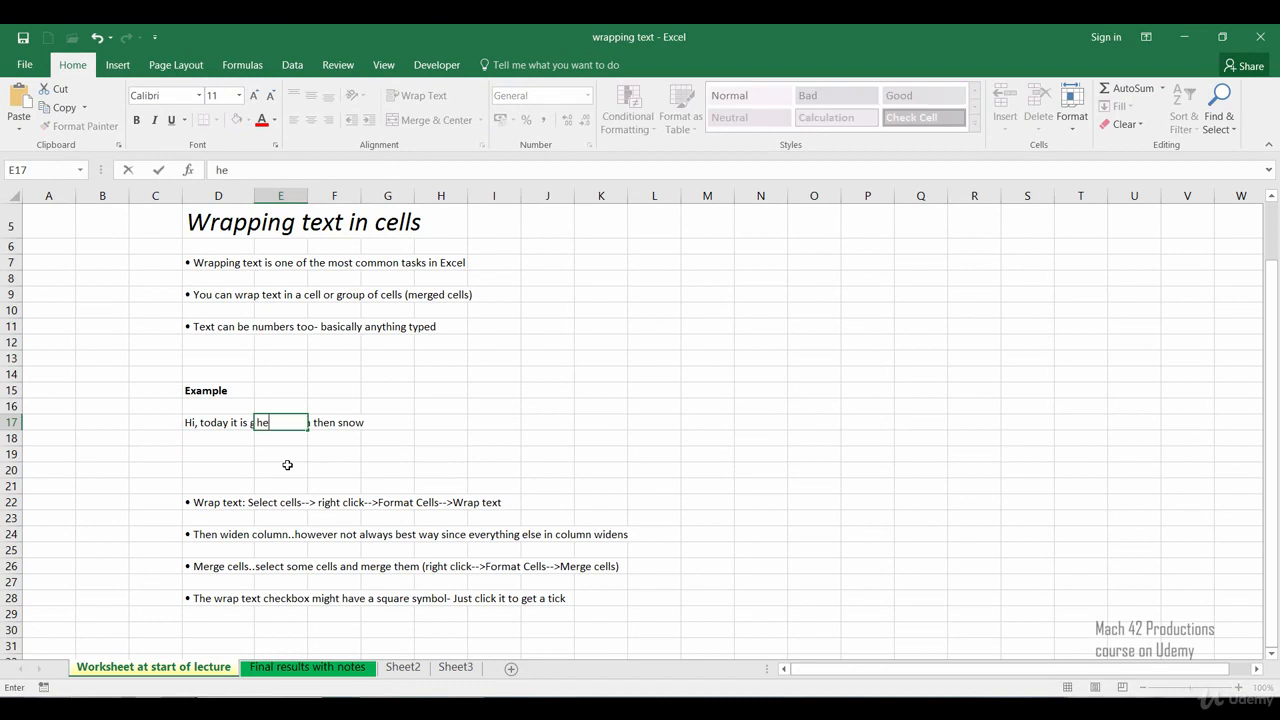
{"action": "type", "text": "llo"}
{"action": "key", "text": "Return"}
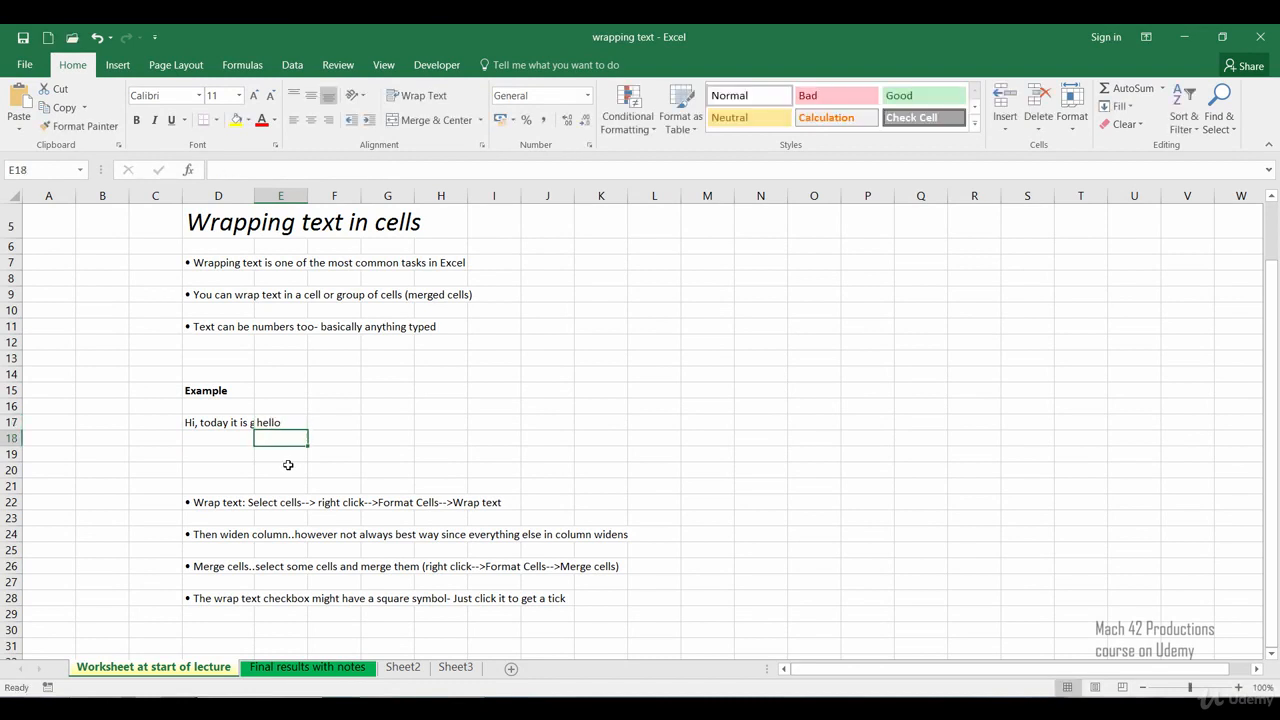
Step: Widen column D to fit the whole sentence, then narrow it so the sentence is cut off
{"action": "left_click", "coordinate": [232, 462]}
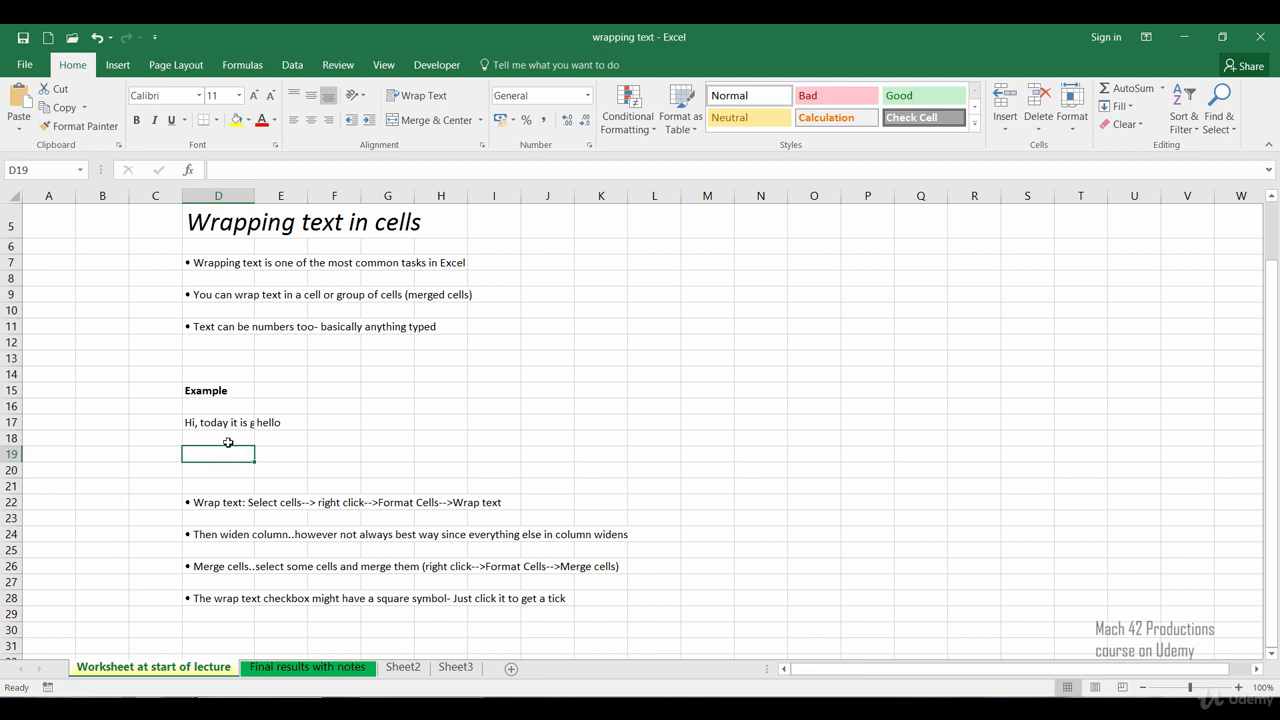
{"action": "left_click_drag", "start_coordinate": [256, 193], "coordinate": [385, 193]}
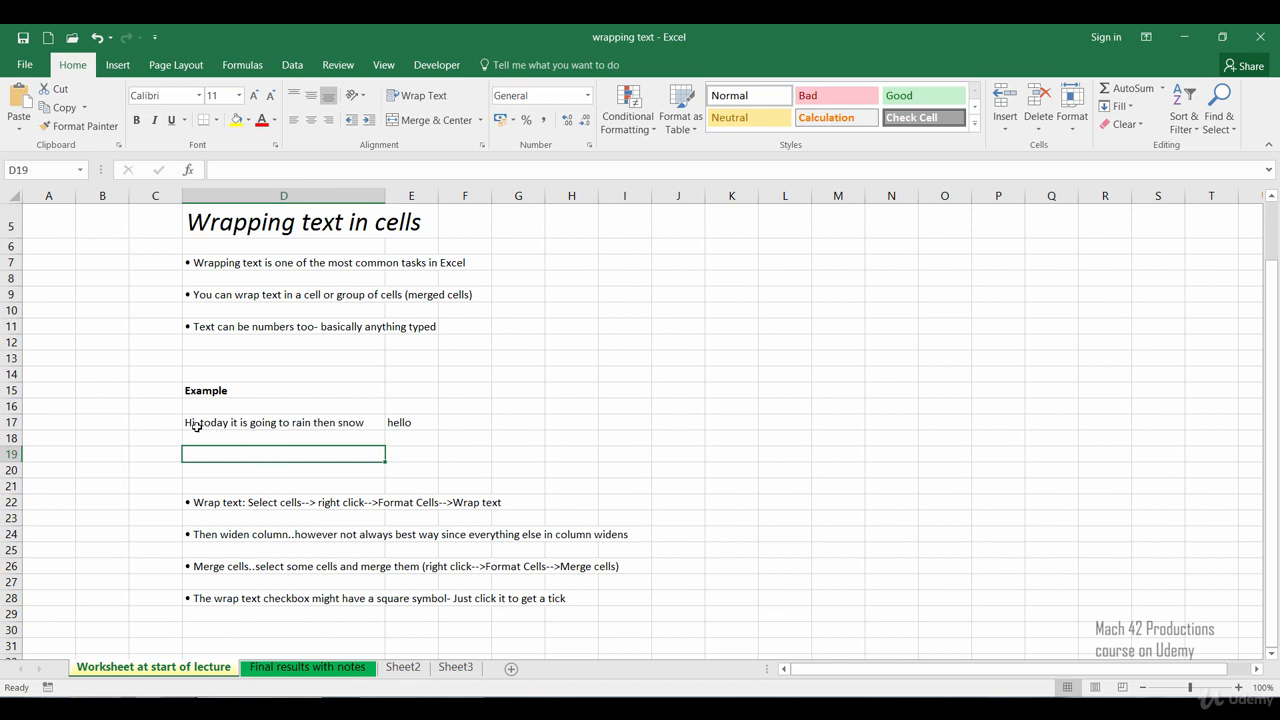
{"action": "left_click", "coordinate": [401, 421]}
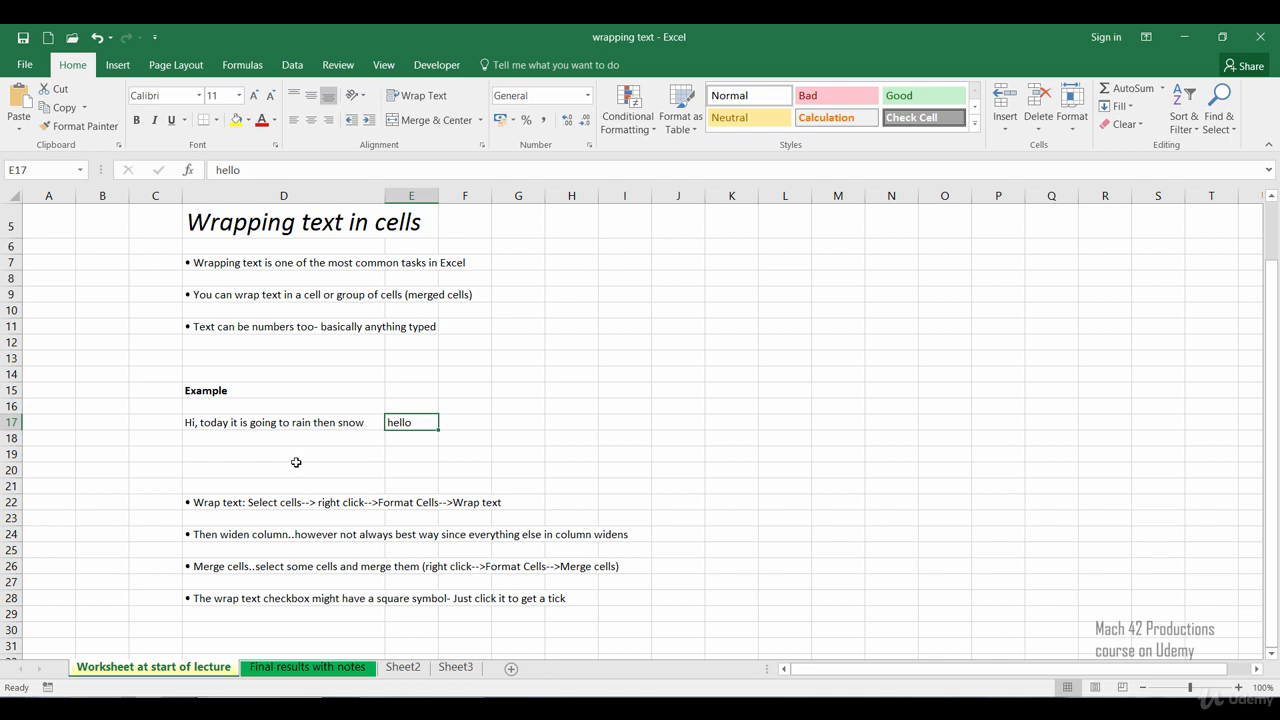
{"action": "left_click_drag", "start_coordinate": [385, 199], "coordinate": [242, 204]}
{"action": "left_click", "coordinate": [231, 454]}
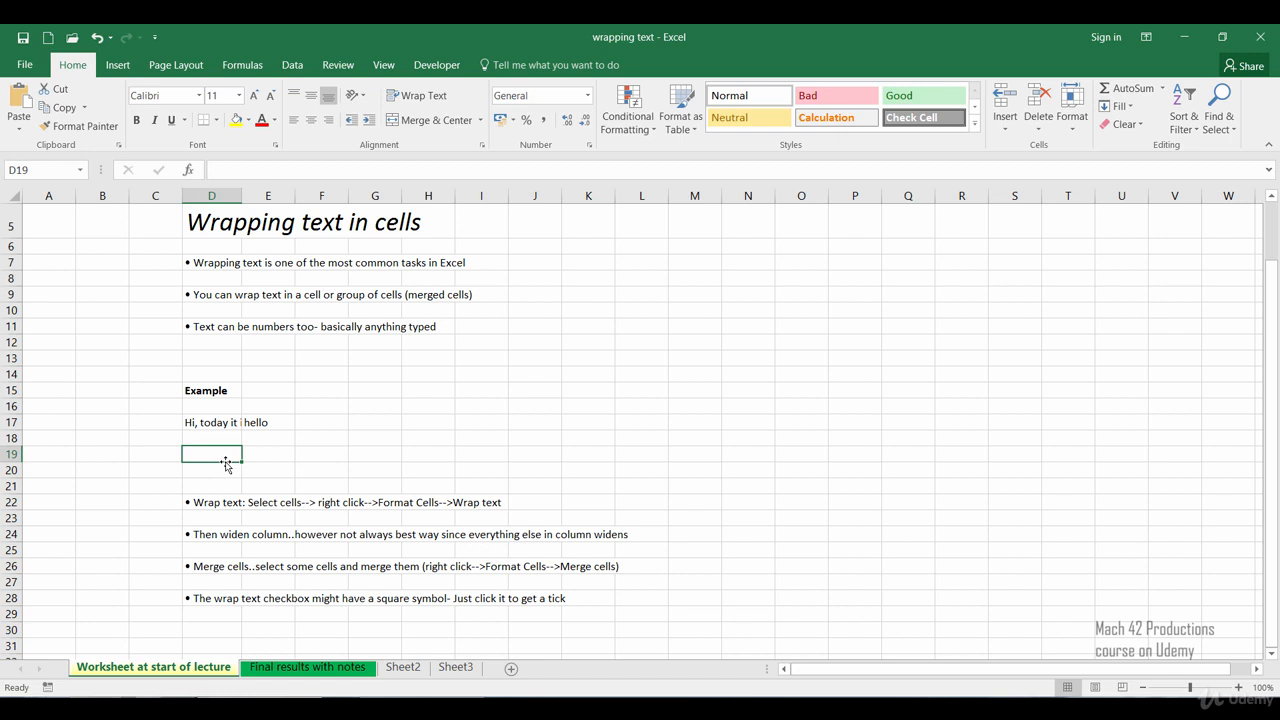
Step: Turn on Wrap text for cell D17 through the Format Cells alignment options
{"action": "left_click", "coordinate": [215, 423]}
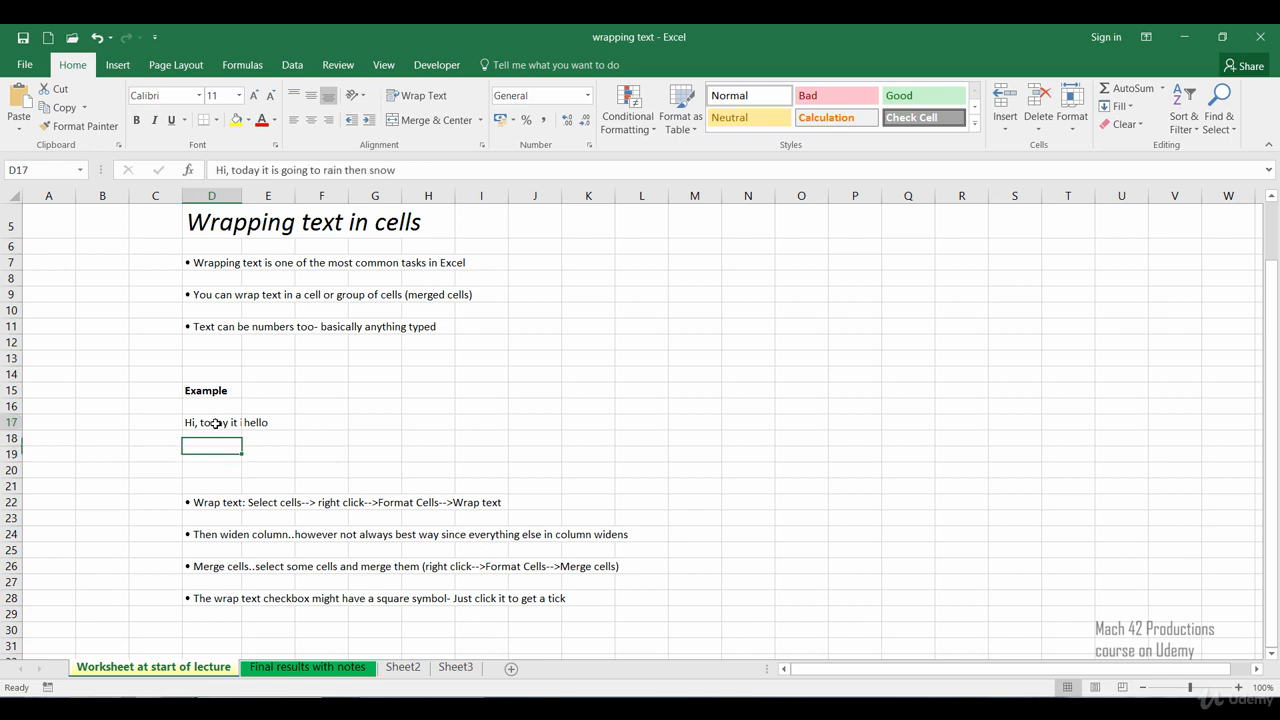
{"action": "right_click", "coordinate": [215, 423]}
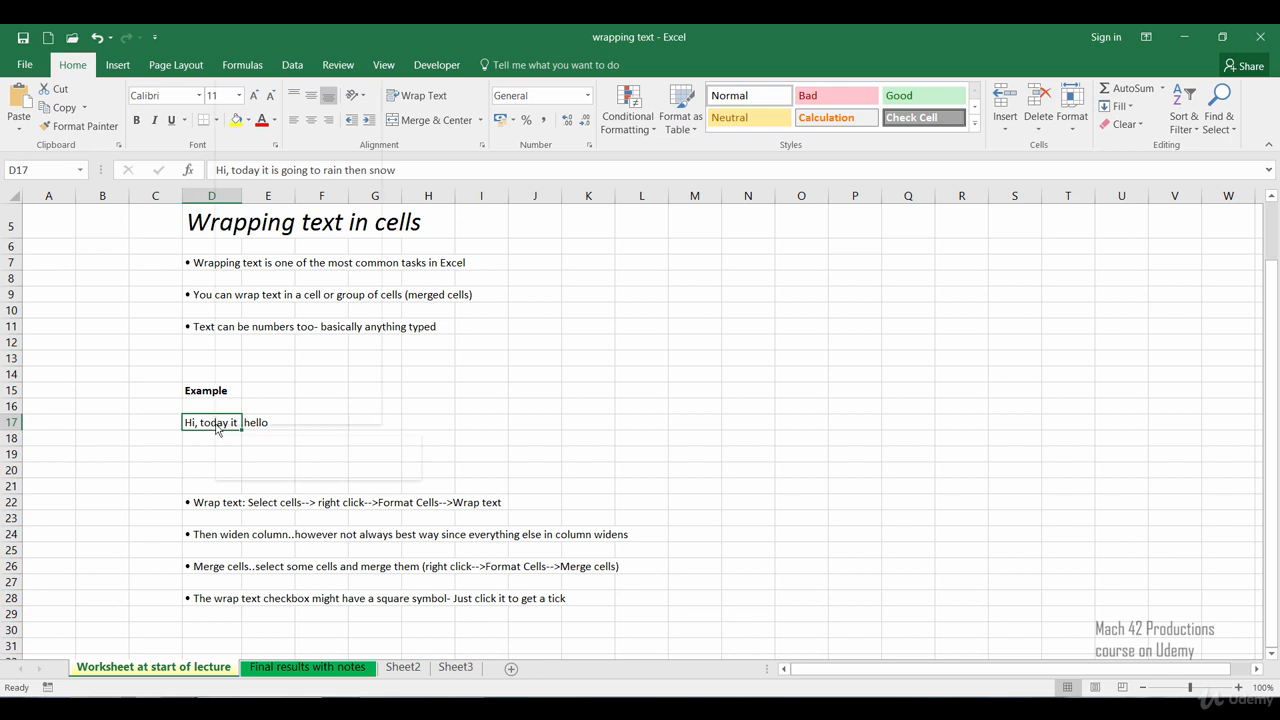
{"action": "left_click", "coordinate": [246, 362]}
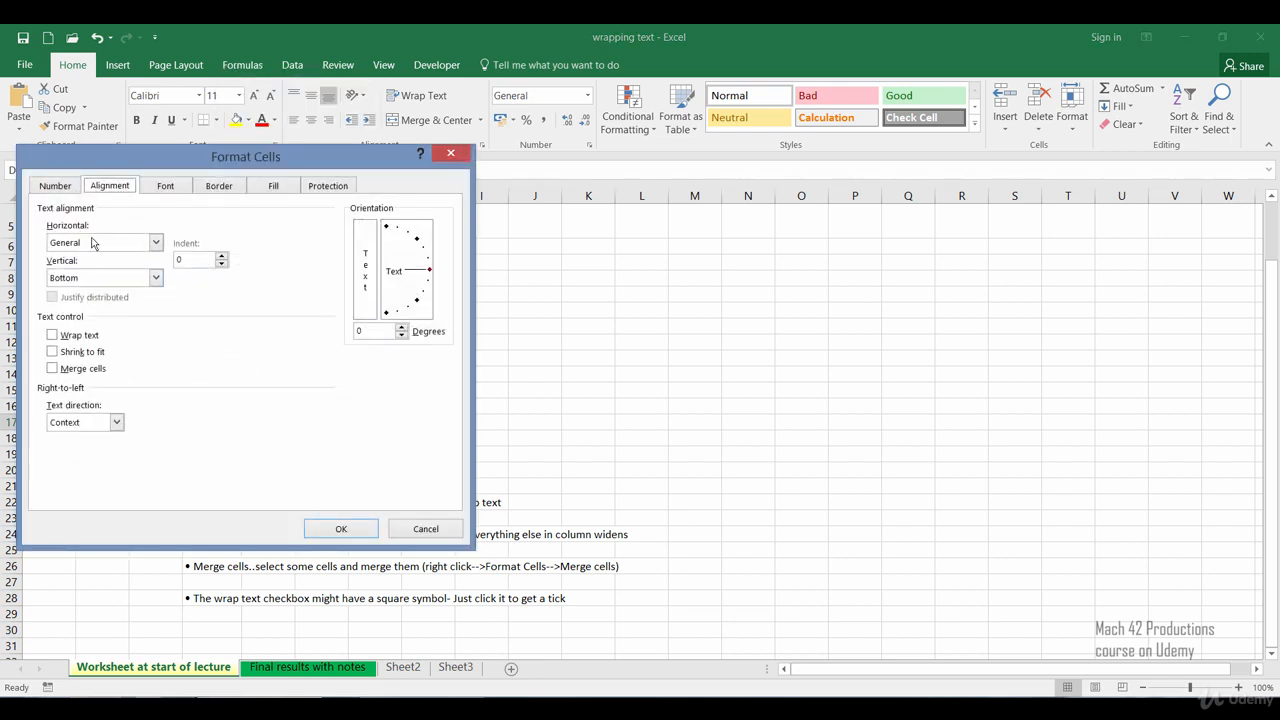
{"action": "left_click", "coordinate": [53, 336]}
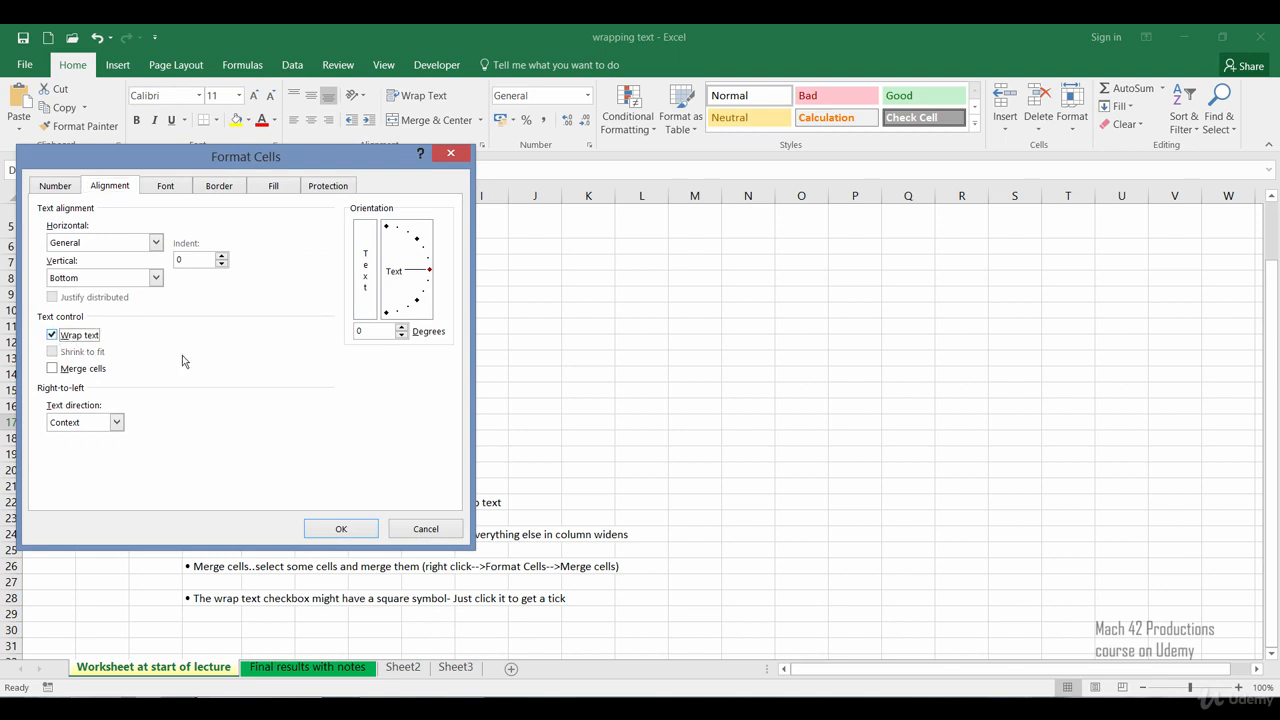
{"action": "left_click", "coordinate": [314, 535]}
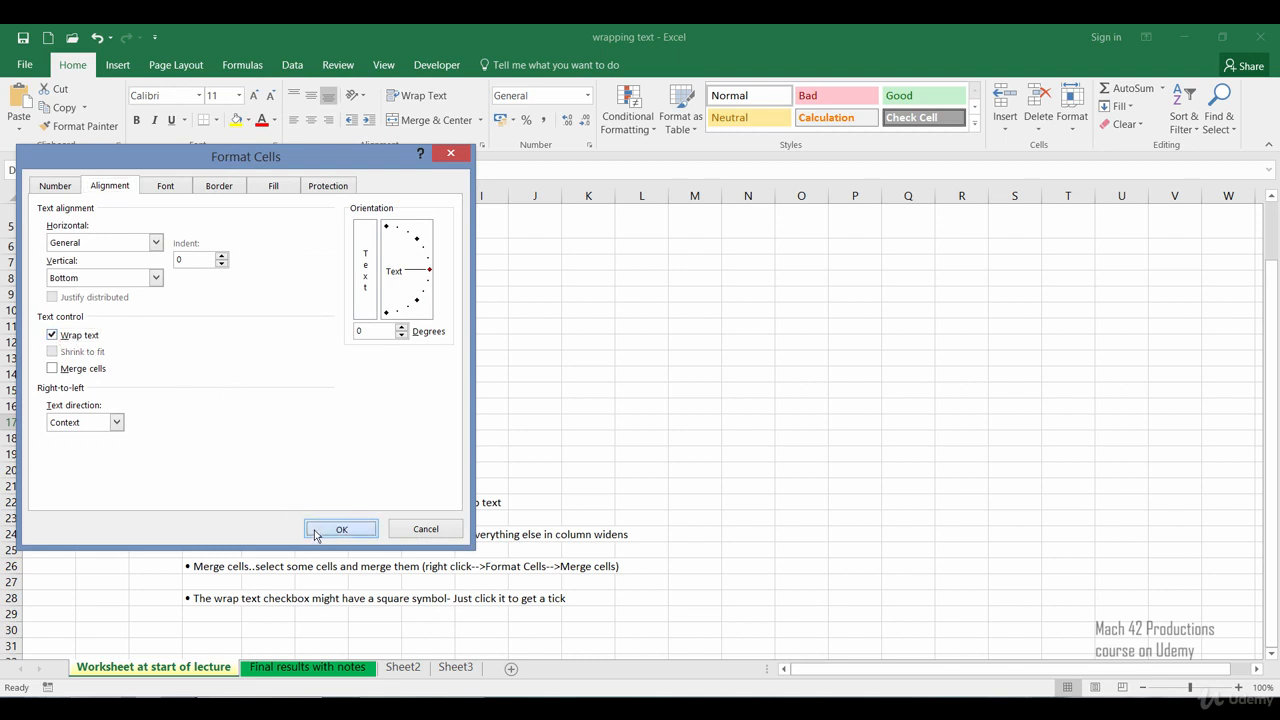
{"action": "left_click", "coordinate": [235, 502]}
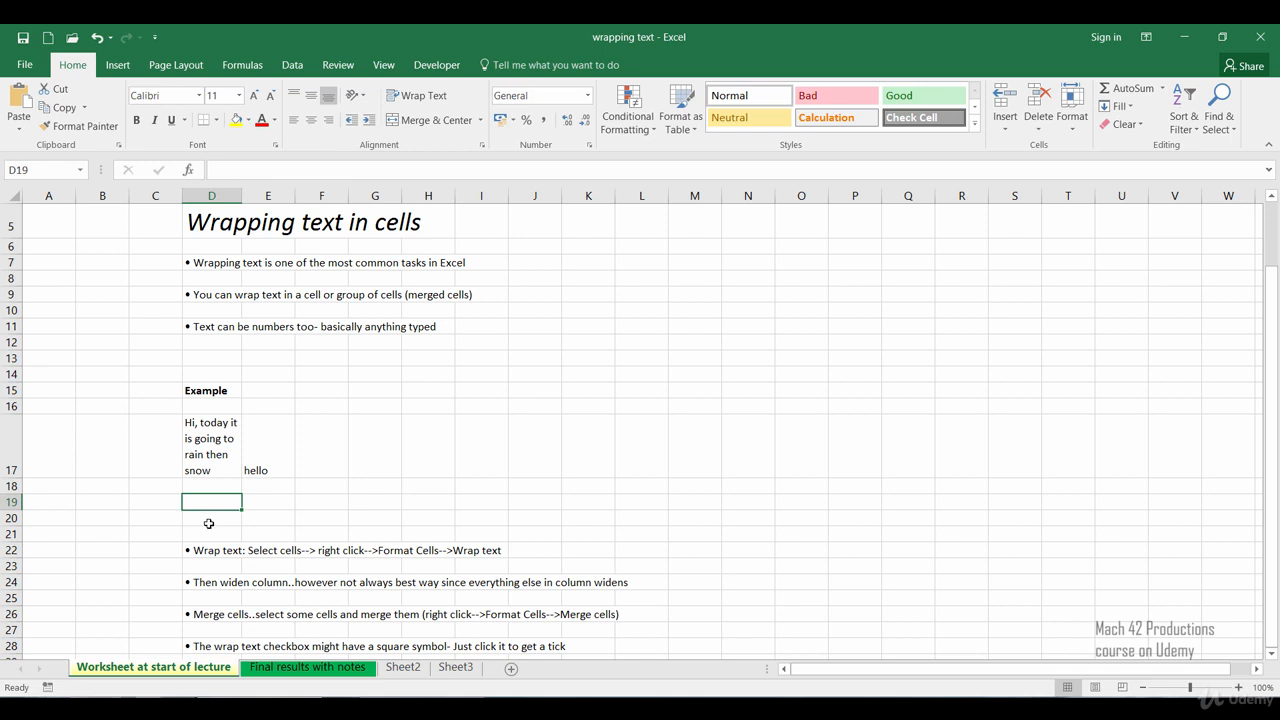
Step: Widen column D so the wrapped sentence fits on two lines
{"action": "key", "text": "Down"}
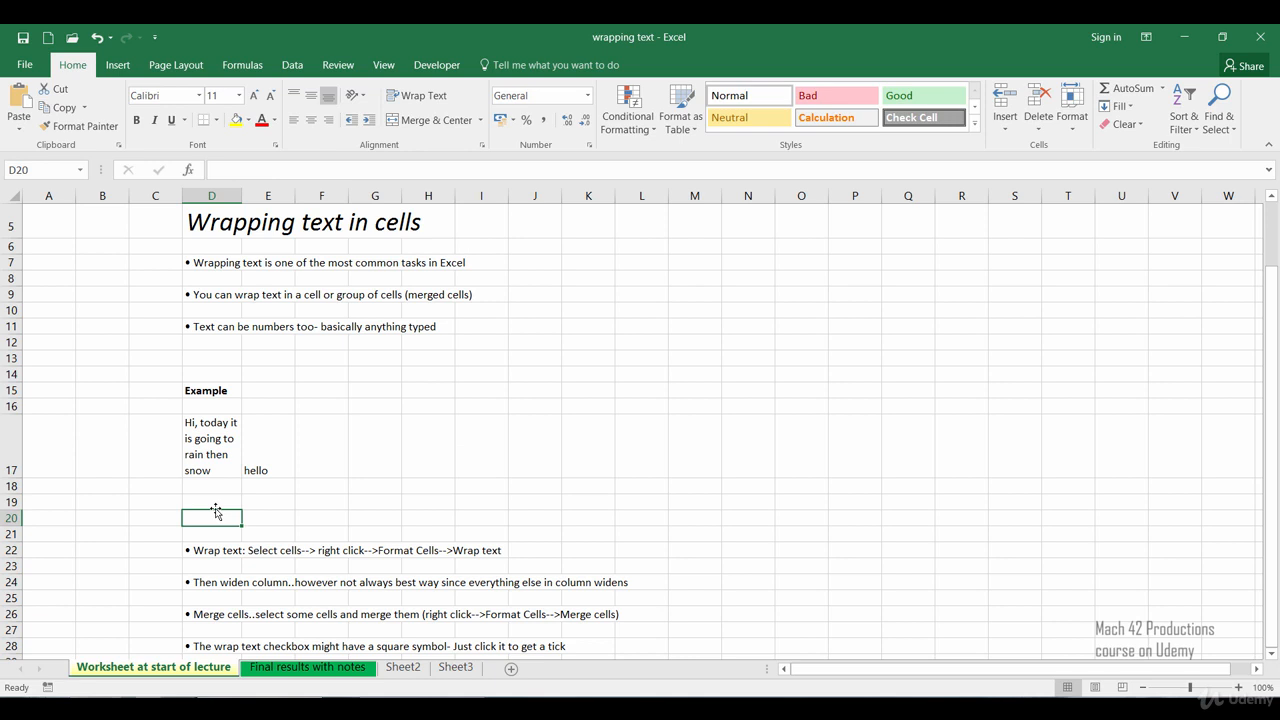
{"action": "scroll", "coordinate": [215, 507], "scroll_direction": "down", "scroll_amount": 1}
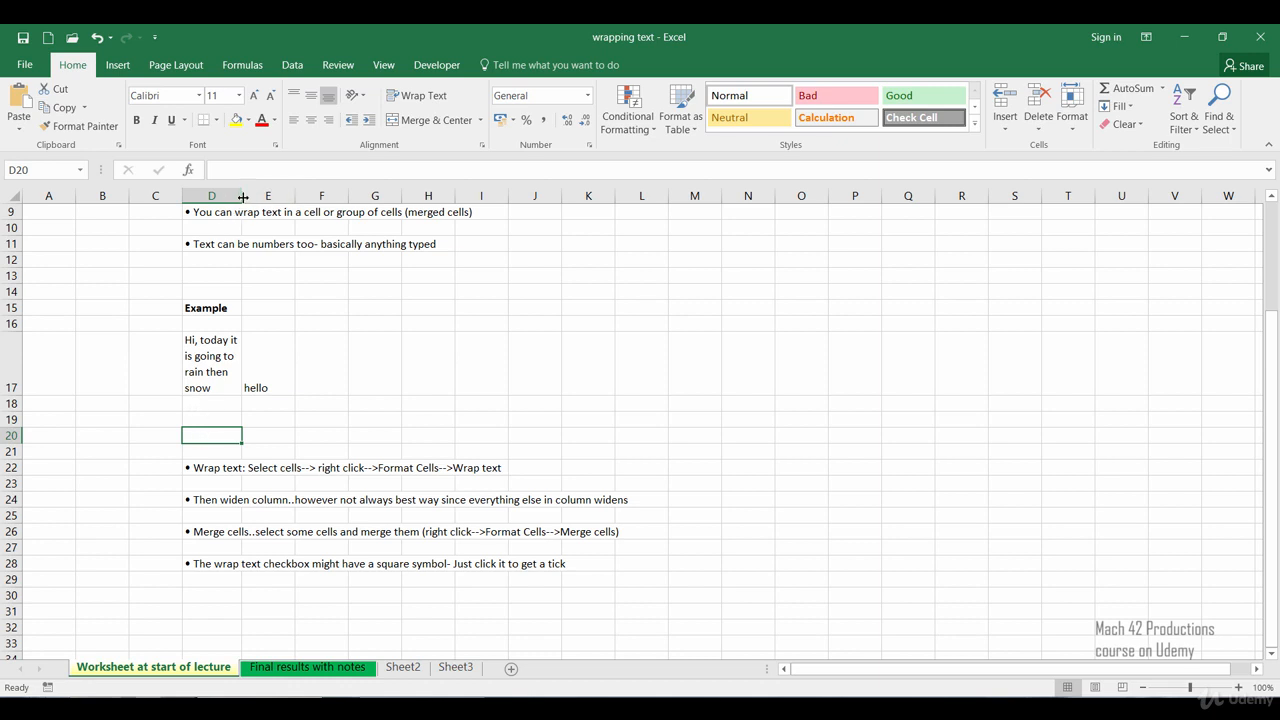
{"action": "left_click_drag", "start_coordinate": [243, 201], "coordinate": [299, 201]}
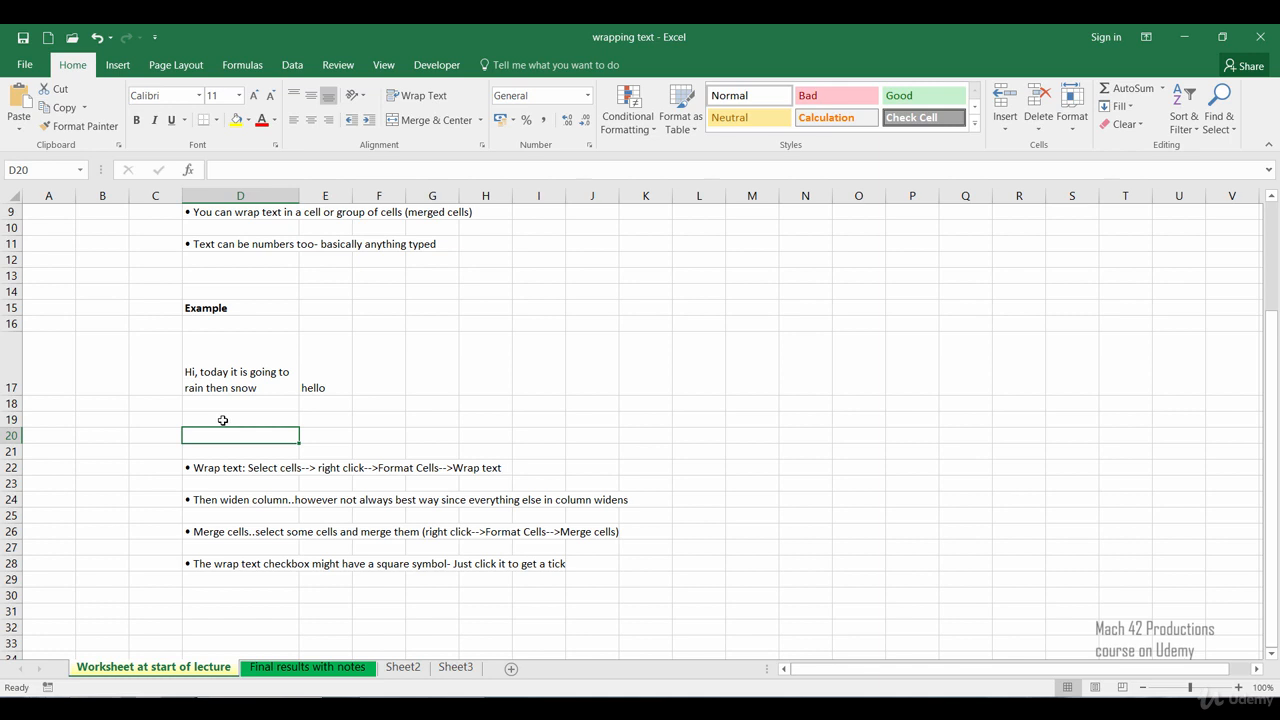
Step: Merge cells D17 to D19 into one cell using the Format Cells alignment options
{"action": "left_click", "coordinate": [243, 368]}
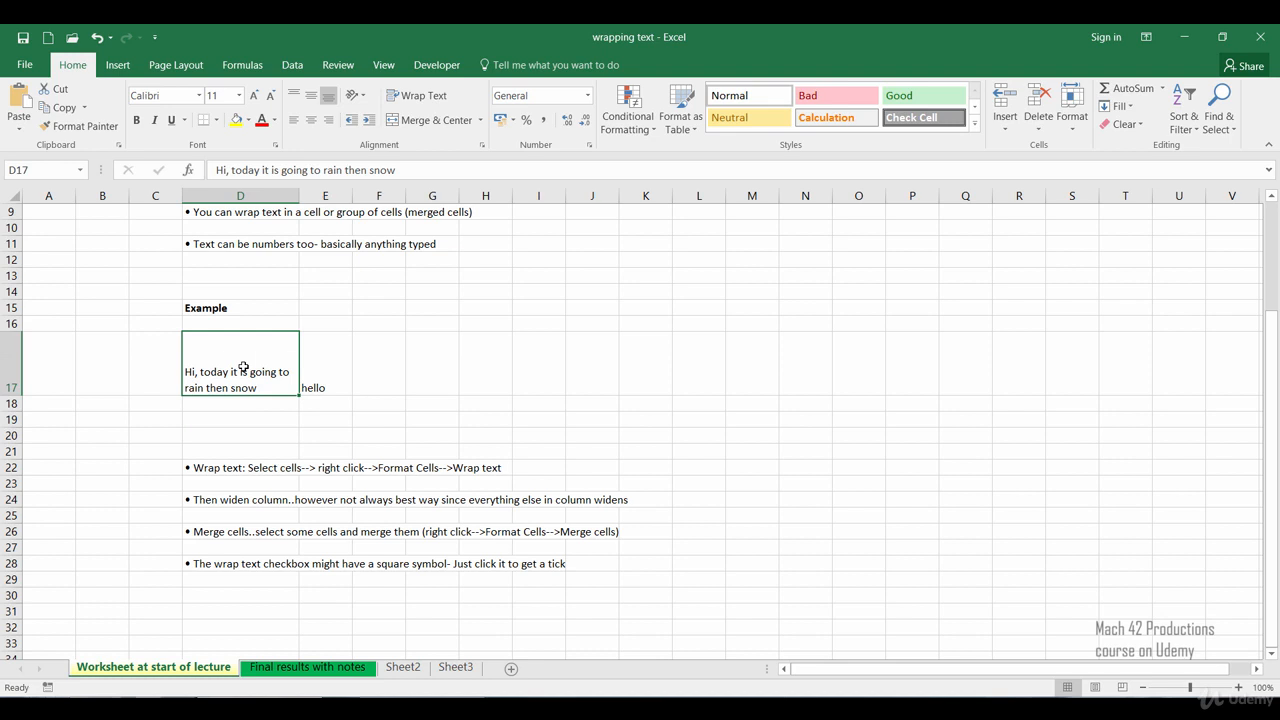
{"action": "left_click_drag", "start_coordinate": [243, 368], "coordinate": [240, 421]}
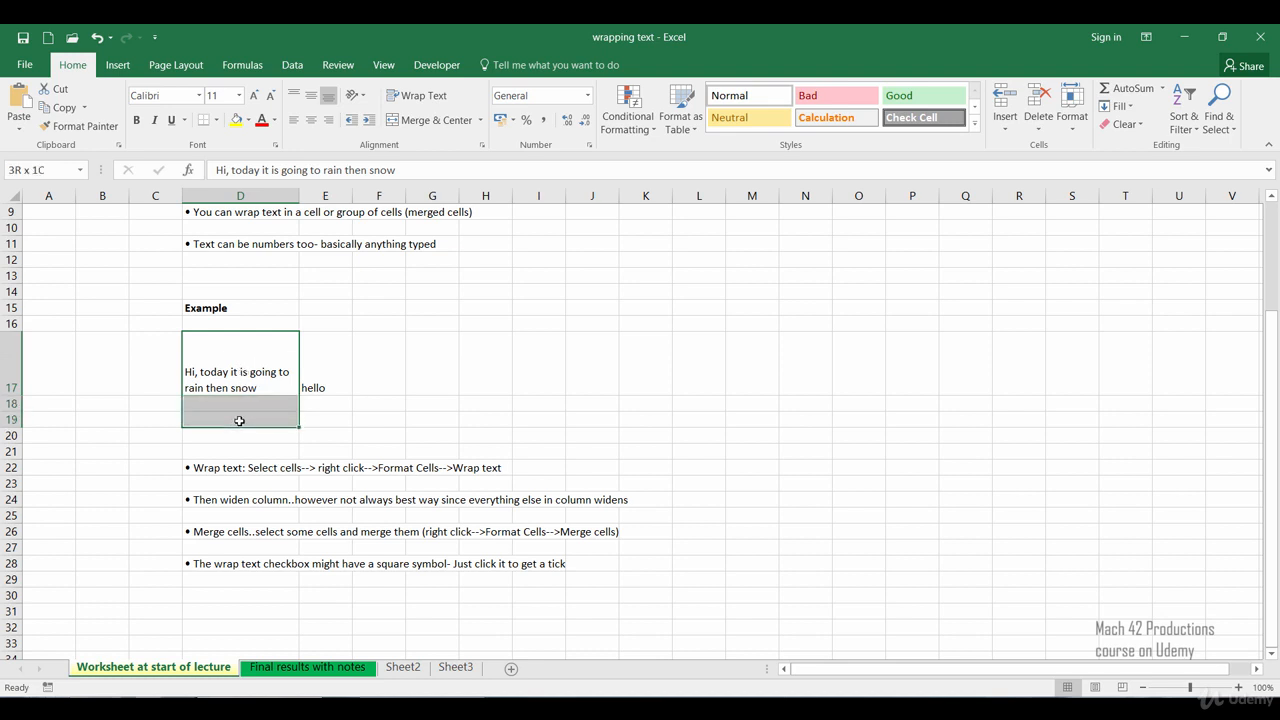
{"action": "left_click_drag", "start_coordinate": [240, 421], "coordinate": [240, 421]}
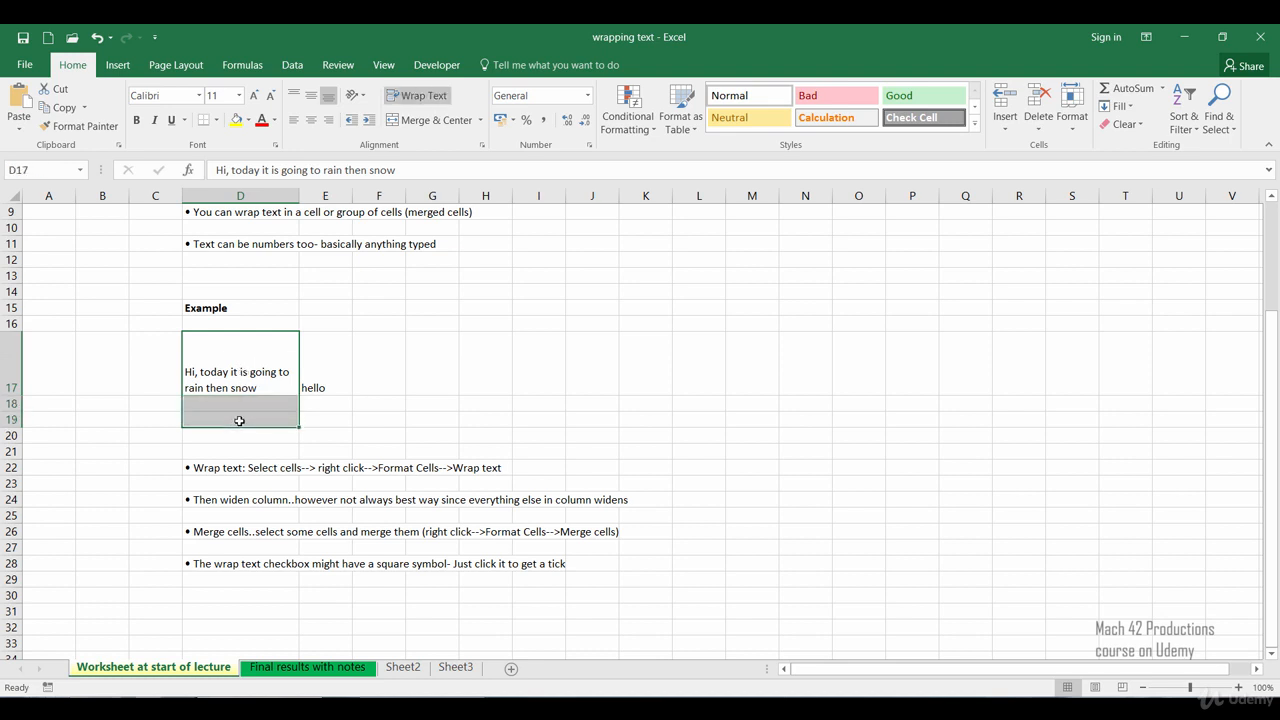
{"action": "right_click", "coordinate": [240, 421]}
{"action": "key", "text": "Escape"}
{"action": "key", "text": "ctrl+1"}
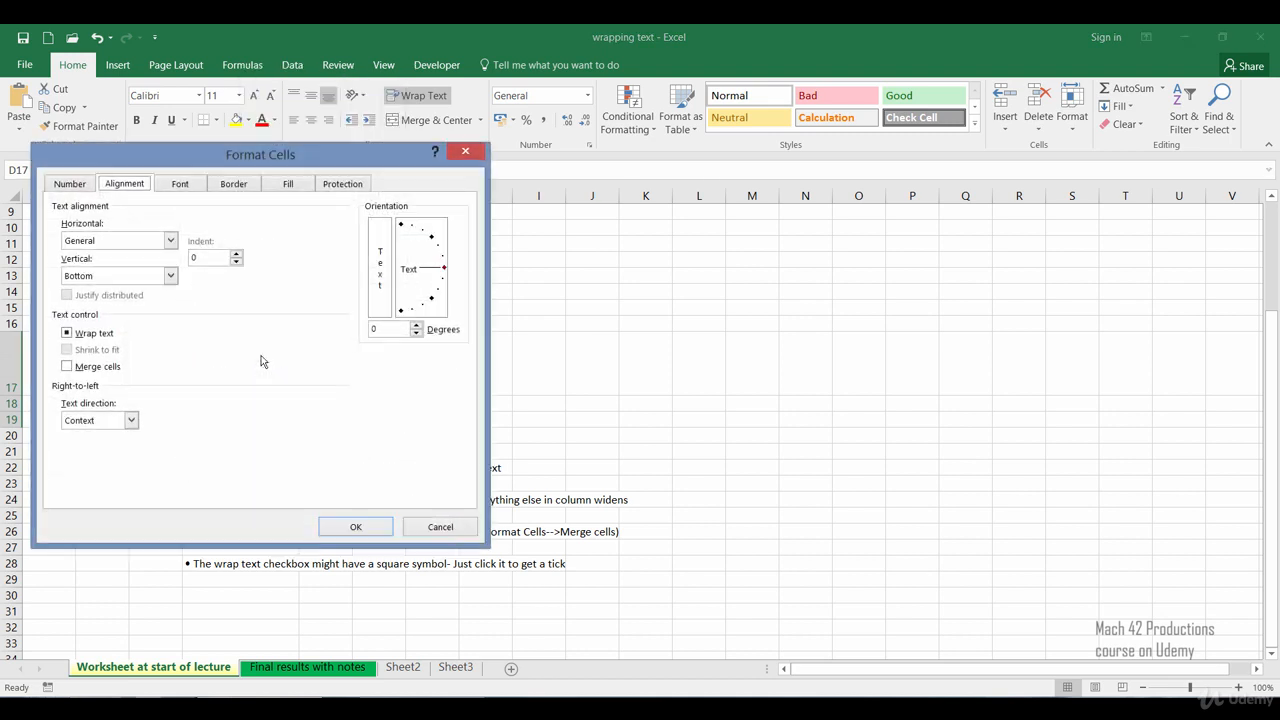
{"action": "left_click", "coordinate": [67, 367]}
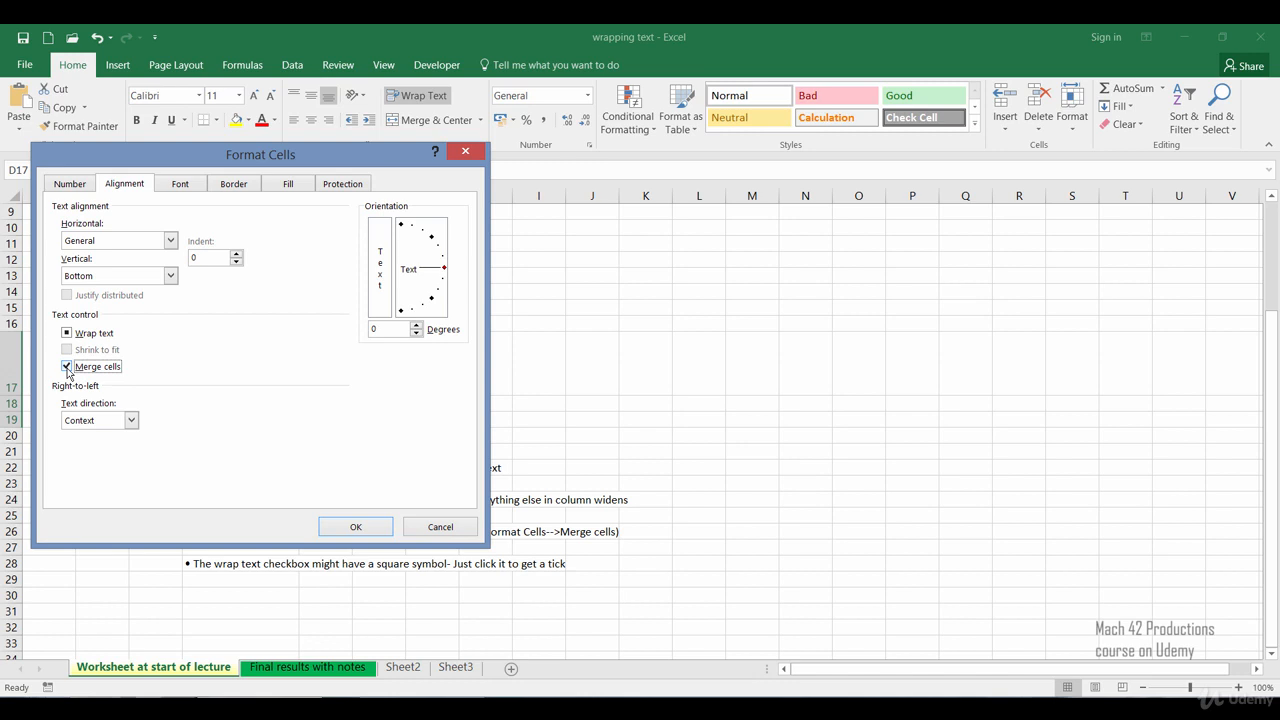
{"action": "left_click", "coordinate": [332, 527]}
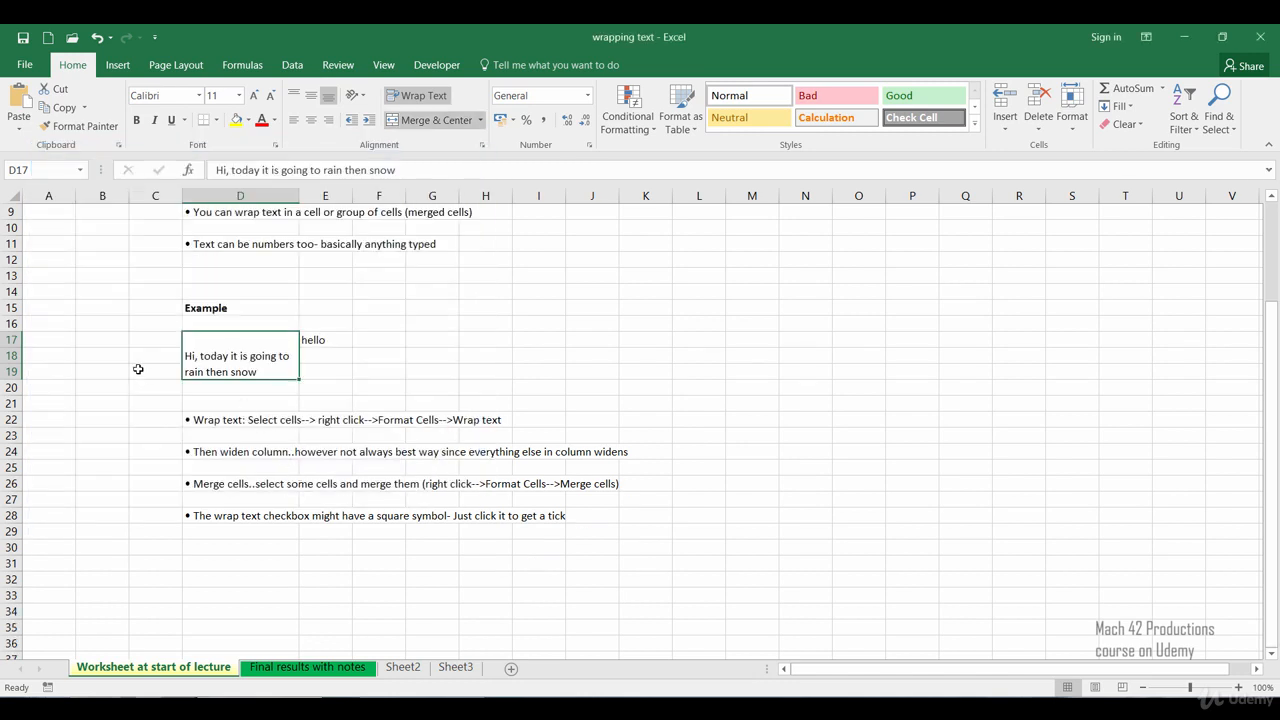
Step: Narrow column D so the merged sentence wraps onto three lines
{"action": "left_click", "coordinate": [138, 369]}
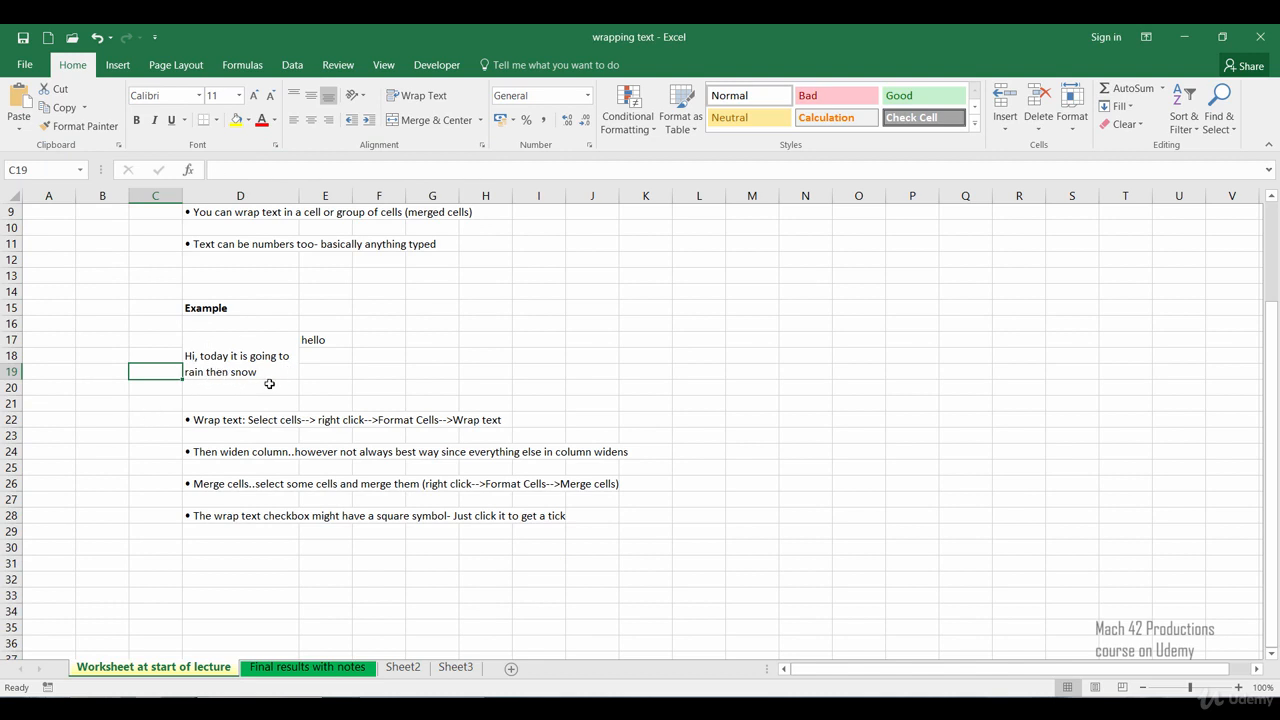
{"action": "left_click_drag", "start_coordinate": [297, 196], "coordinate": [262, 201]}
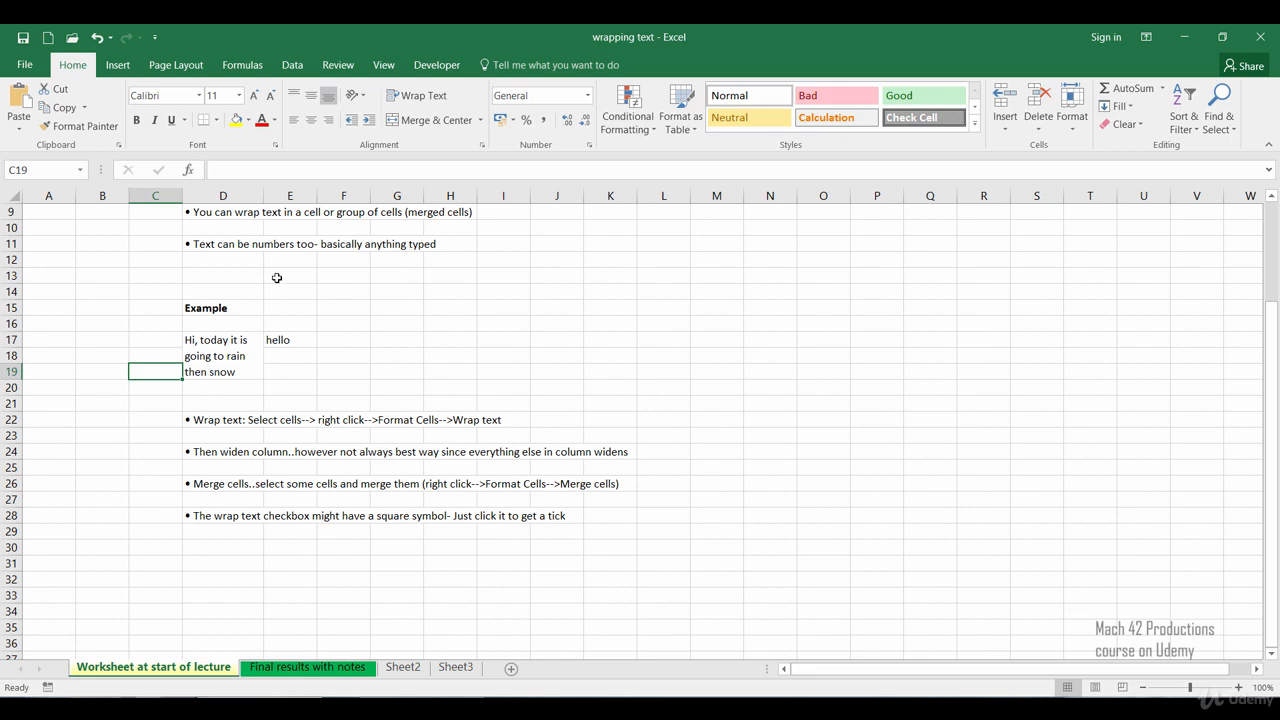
Step: Delete the text hello from cell E17
{"action": "left_click", "coordinate": [136, 405]}
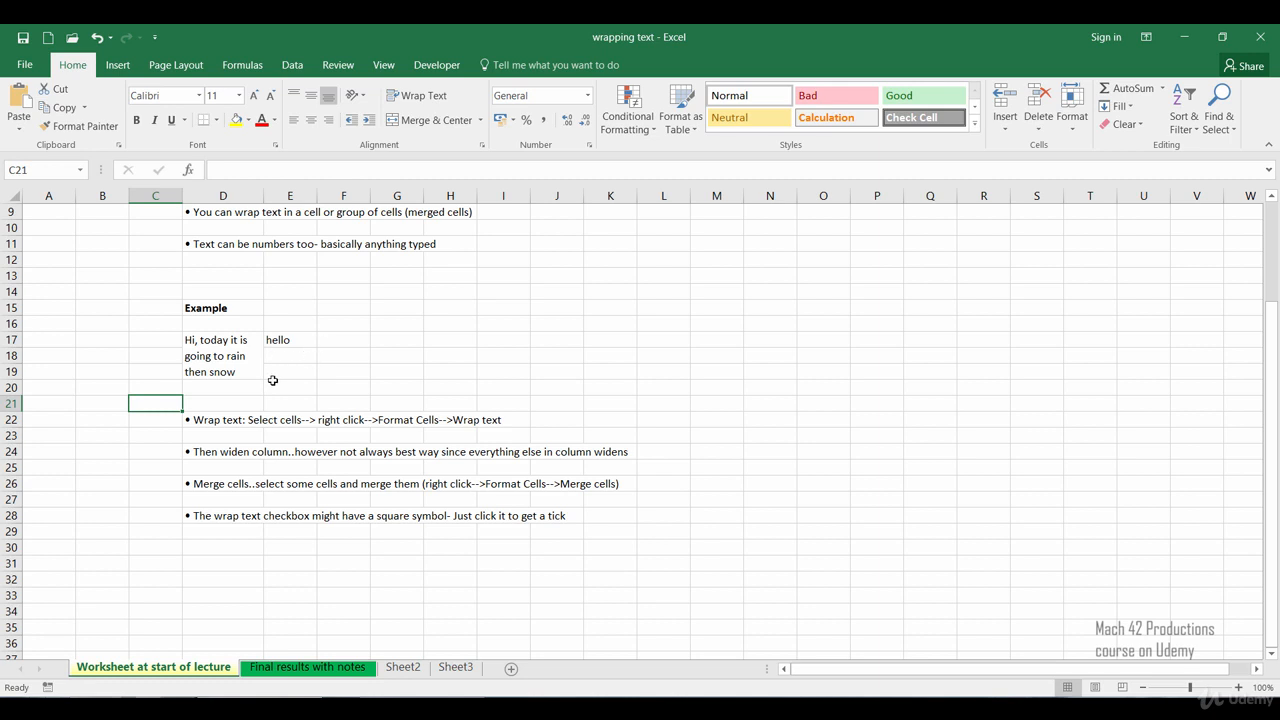
{"action": "left_click", "coordinate": [281, 346]}
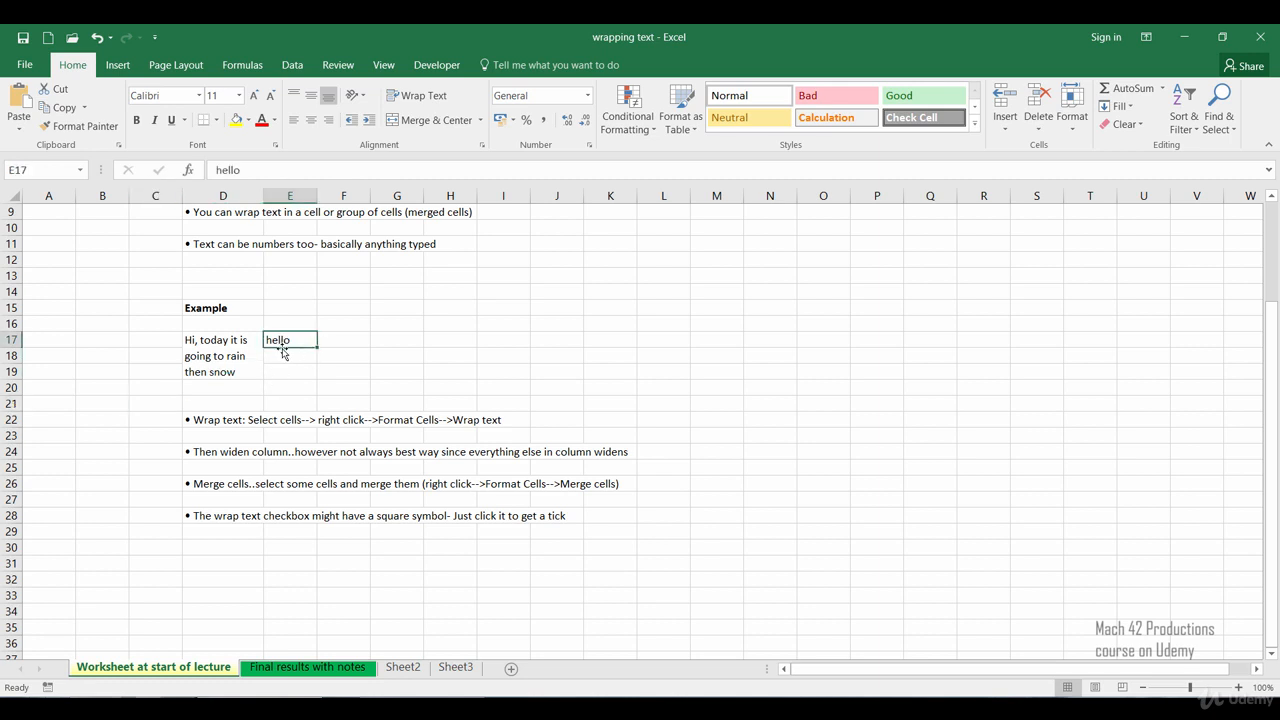
{"action": "key", "text": "Delete"}
Step: Merge cells D17 through E19 with Wrap text enabled using the Format Cells alignment options
{"action": "left_click", "coordinate": [253, 349]}
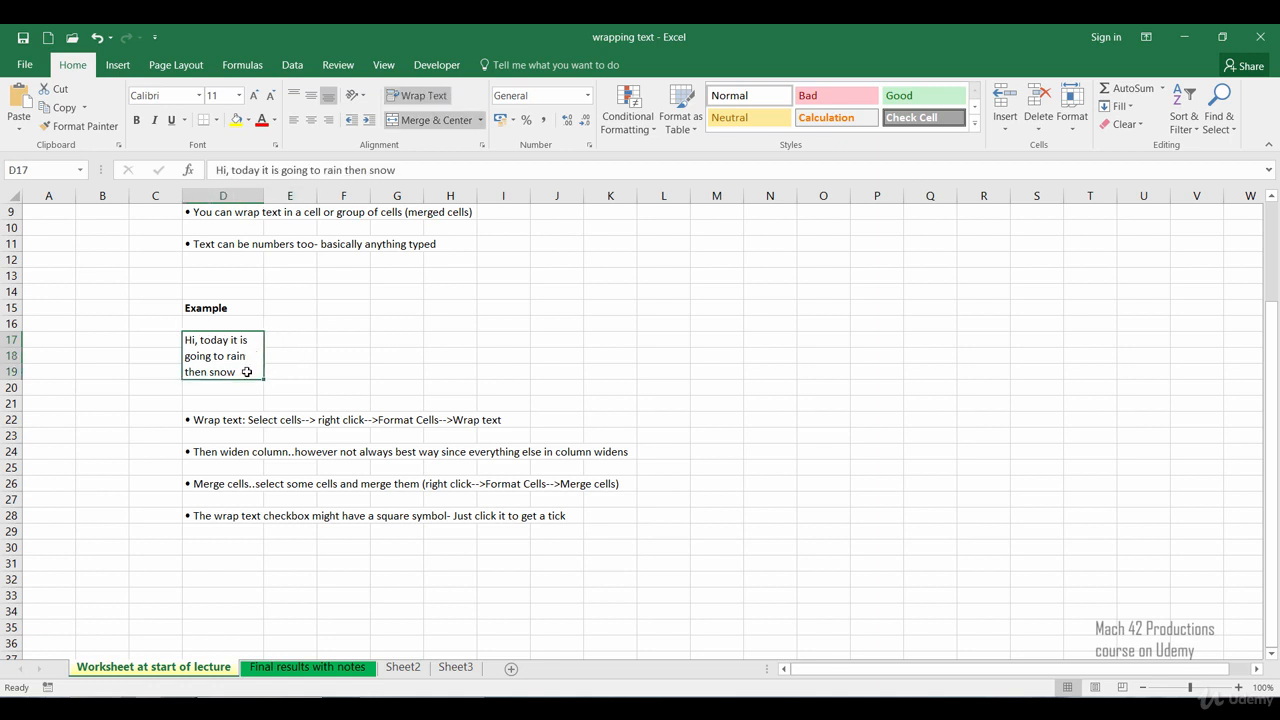
{"action": "key", "text": "shift+Right"}
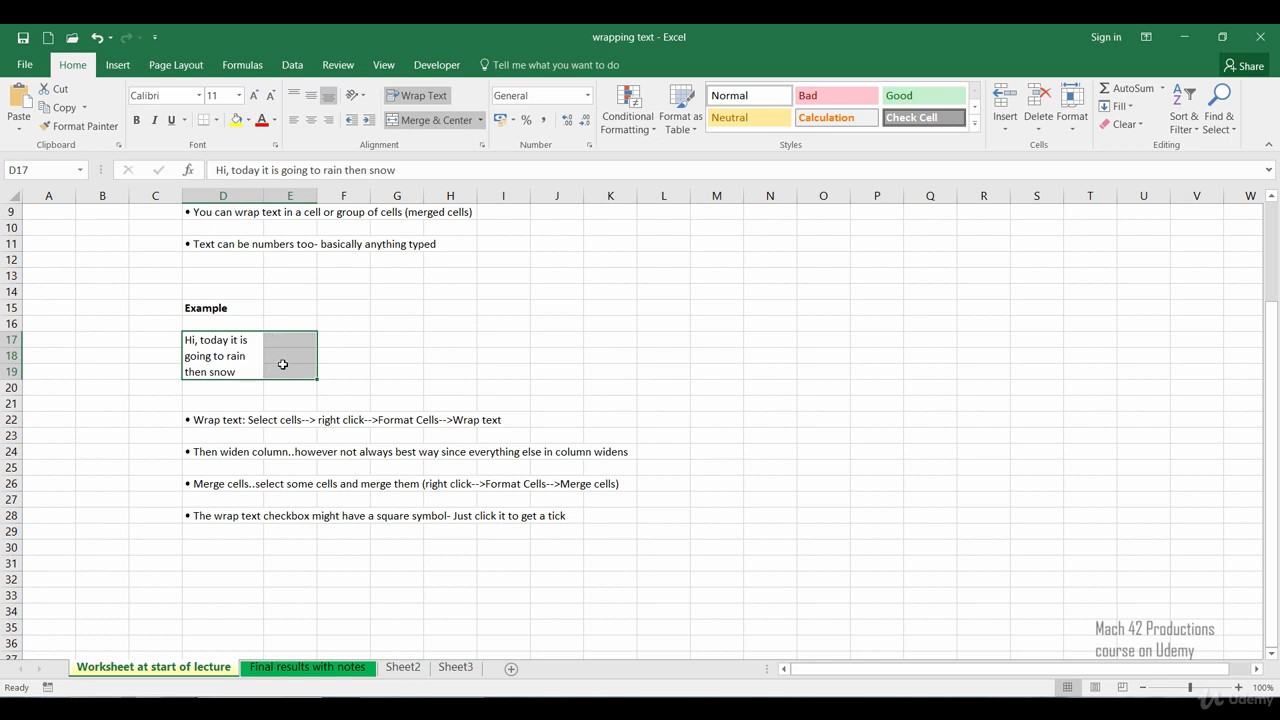
{"action": "right_click", "coordinate": [219, 356]}
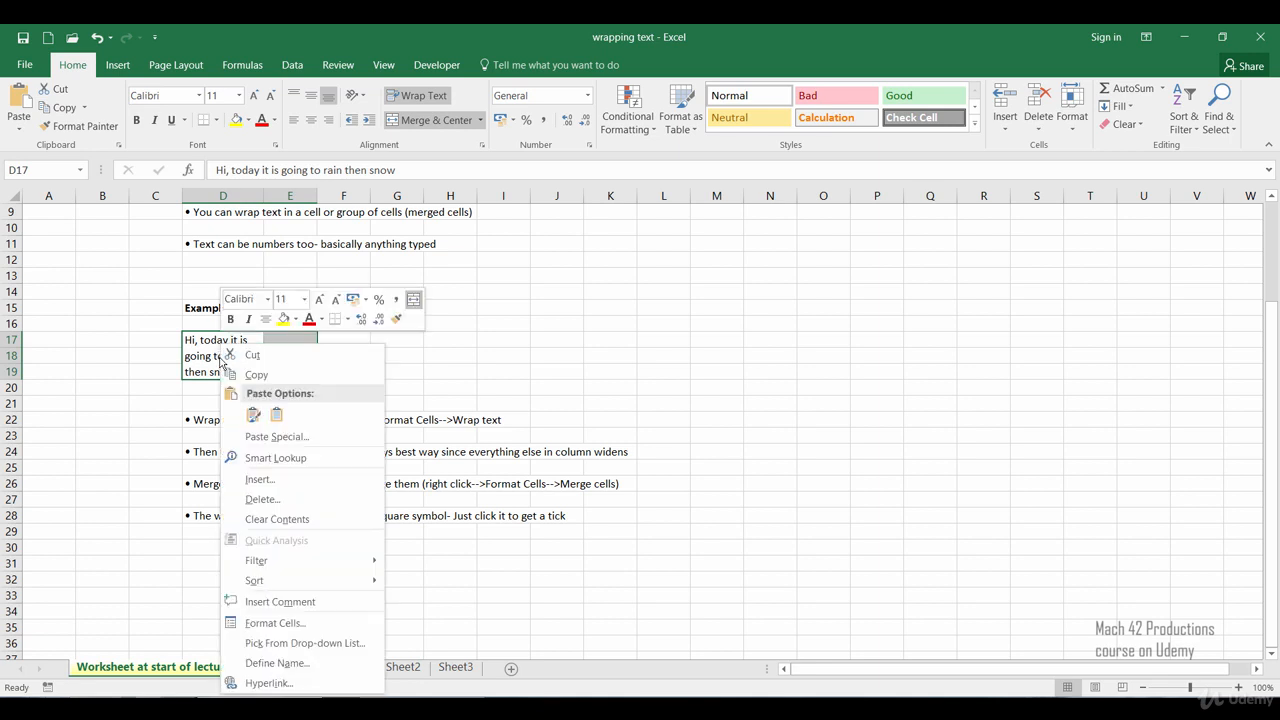
{"action": "left_click", "coordinate": [260, 623]}
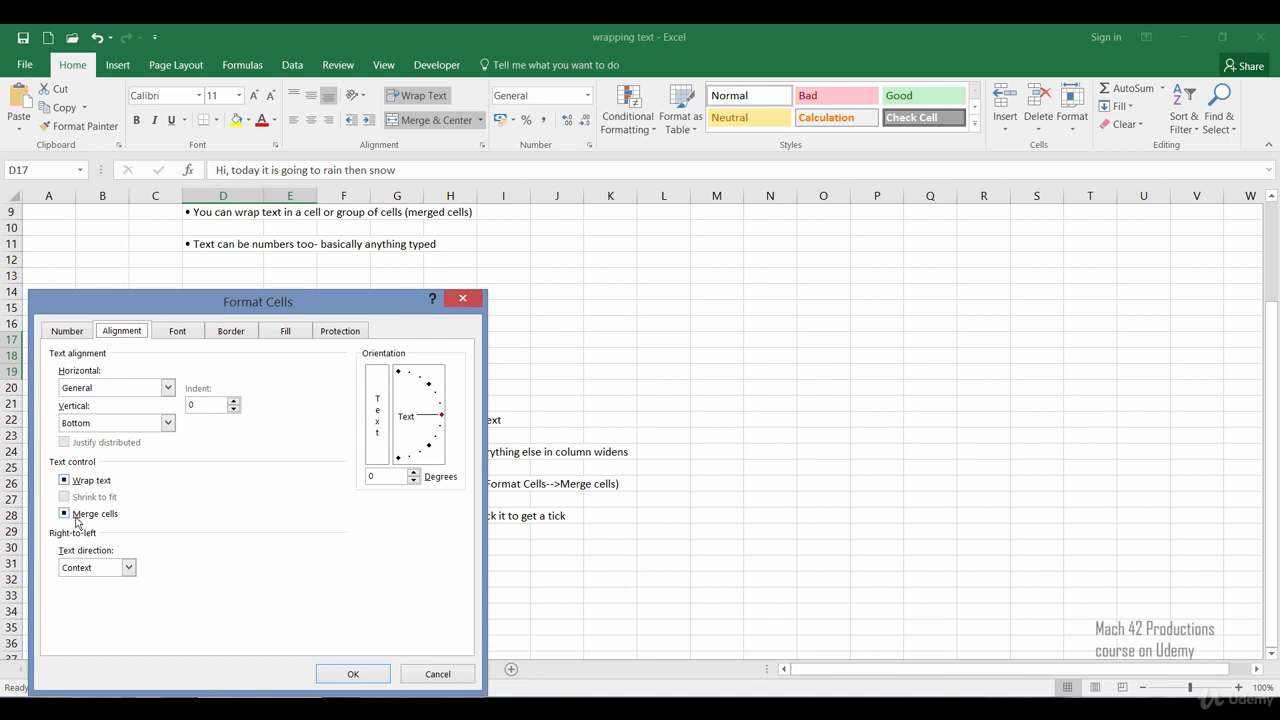
{"action": "left_click_drag", "start_coordinate": [174, 308], "coordinate": [538, 220]}
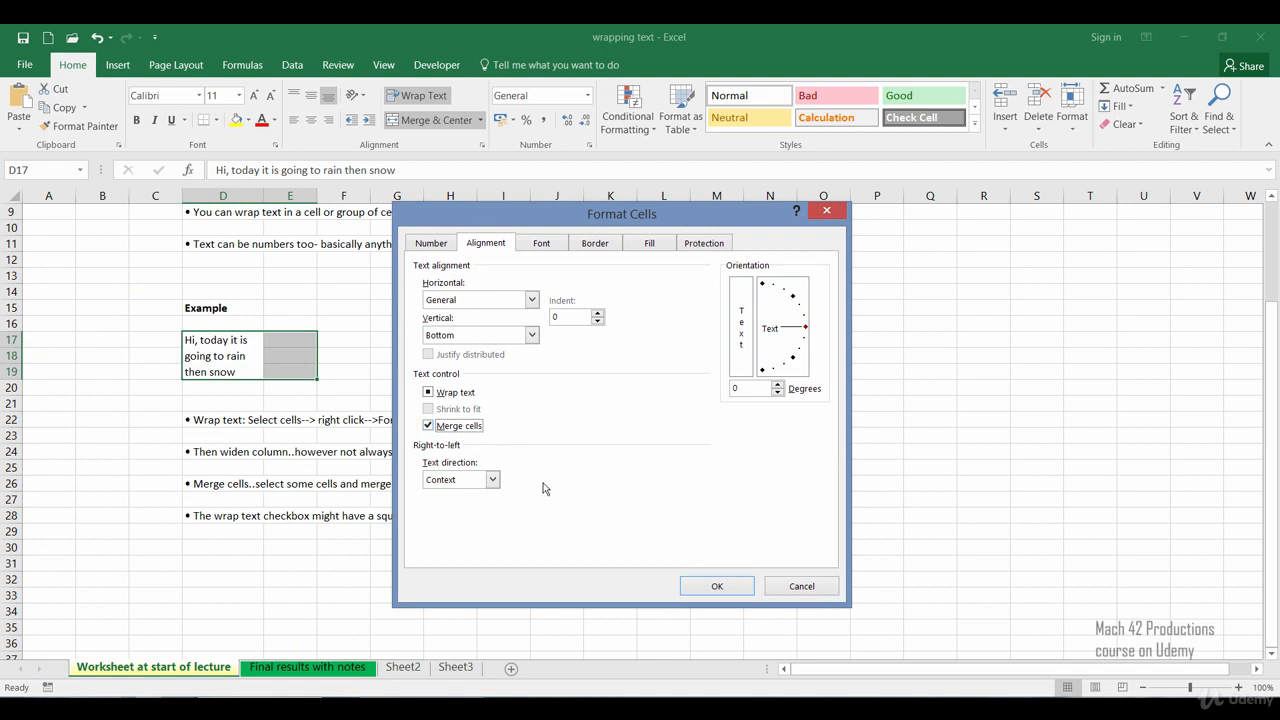
{"action": "left_click", "coordinate": [427, 395]}
{"action": "left_click", "coordinate": [716, 586]}
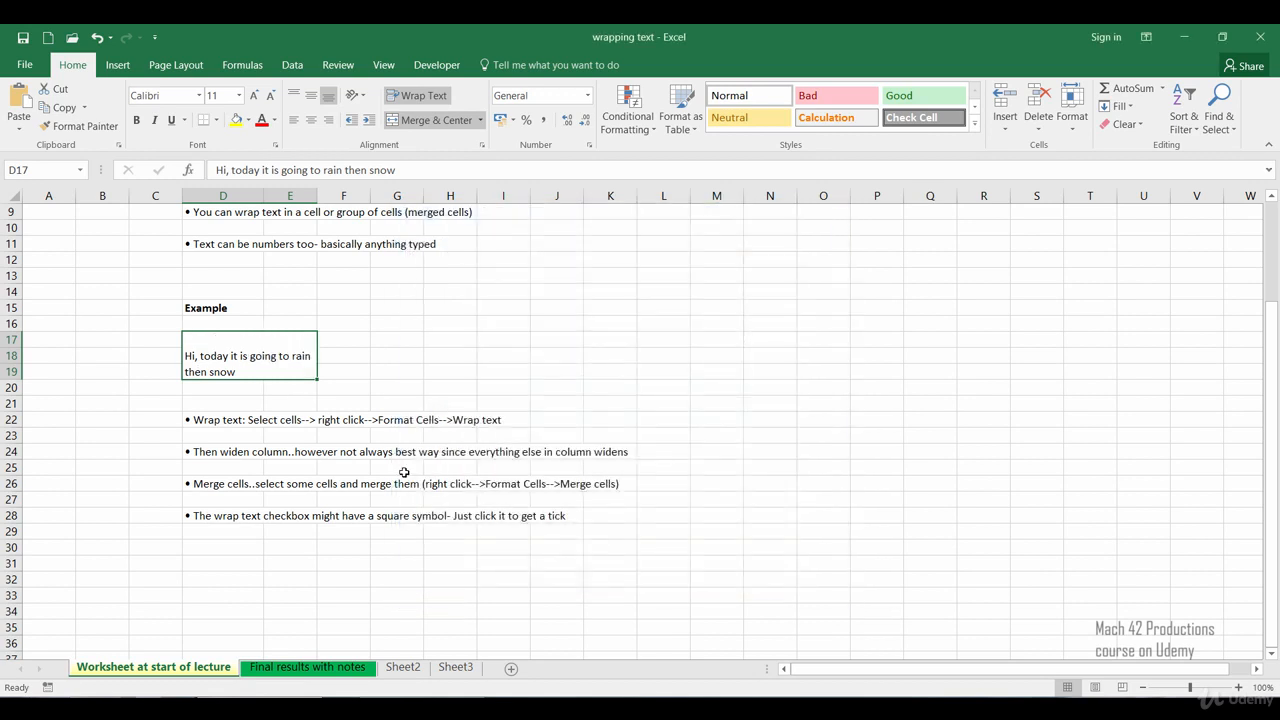
{"action": "left_click", "coordinate": [138, 370]}
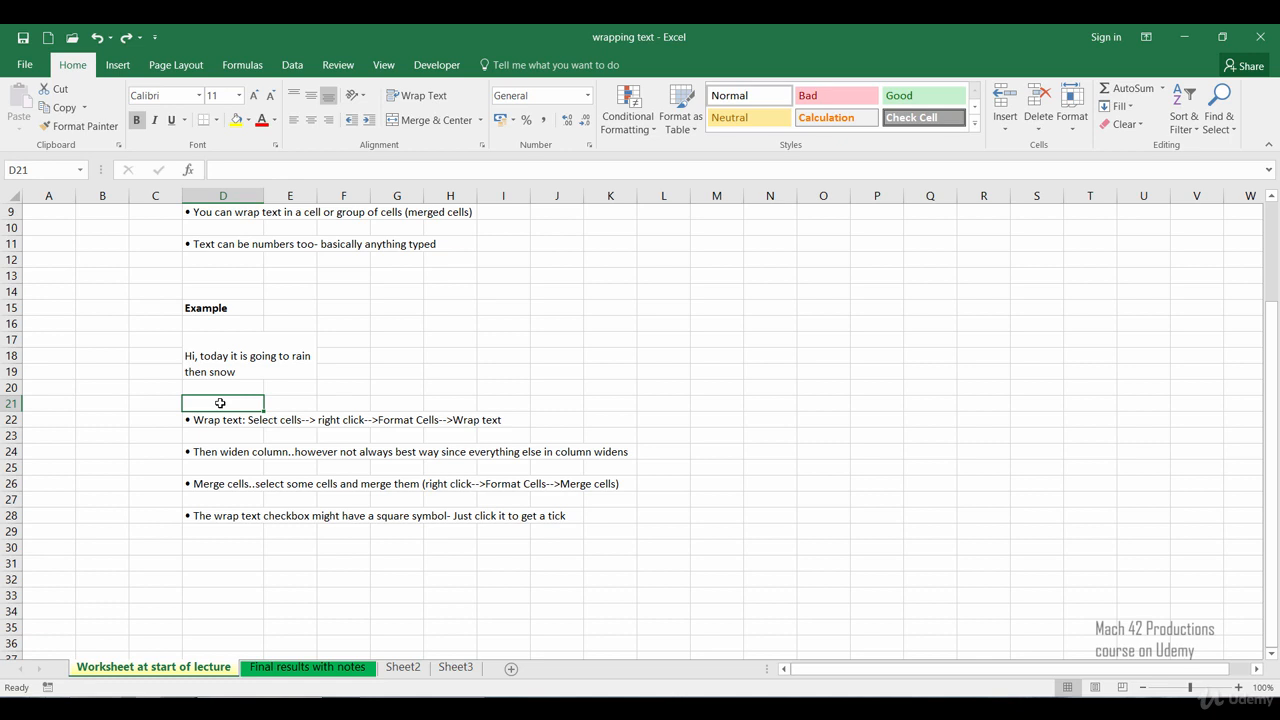
Step: Copy the merged cell D17 and paste it into cell G17
{"action": "left_click", "coordinate": [226, 366]}
{"action": "right_click", "coordinate": [226, 366]}
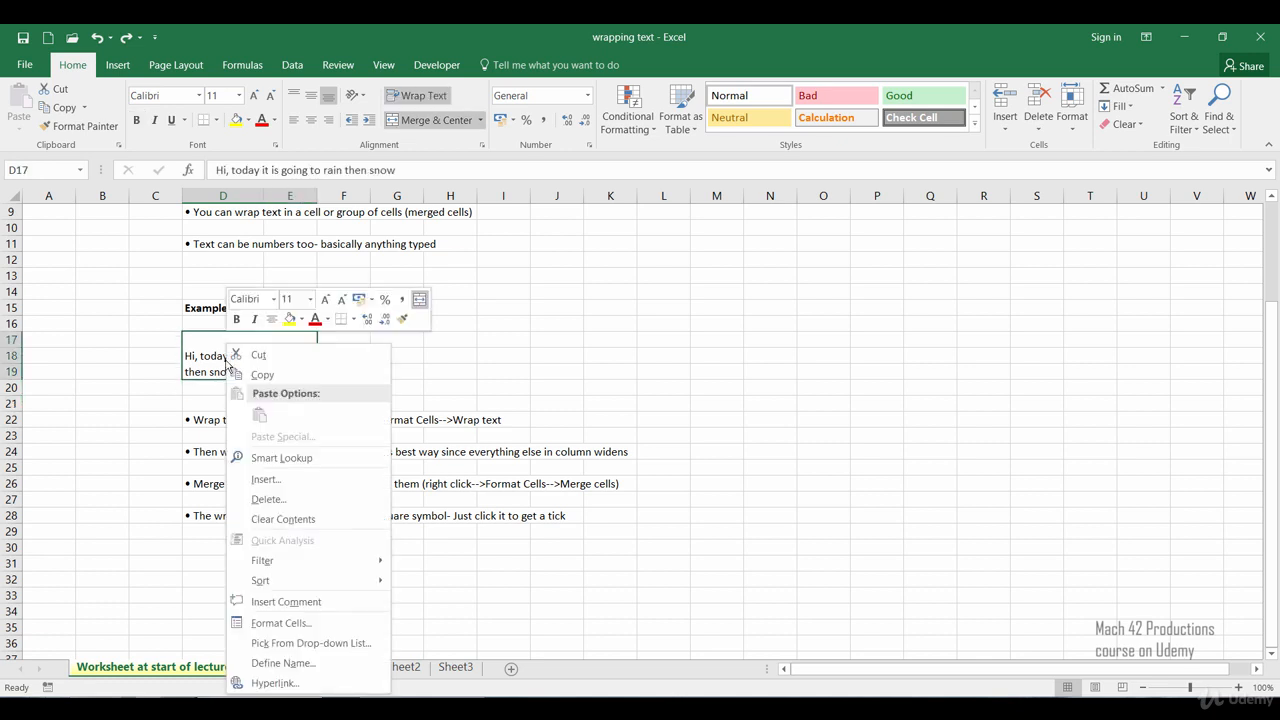
{"action": "left_click", "coordinate": [262, 374]}
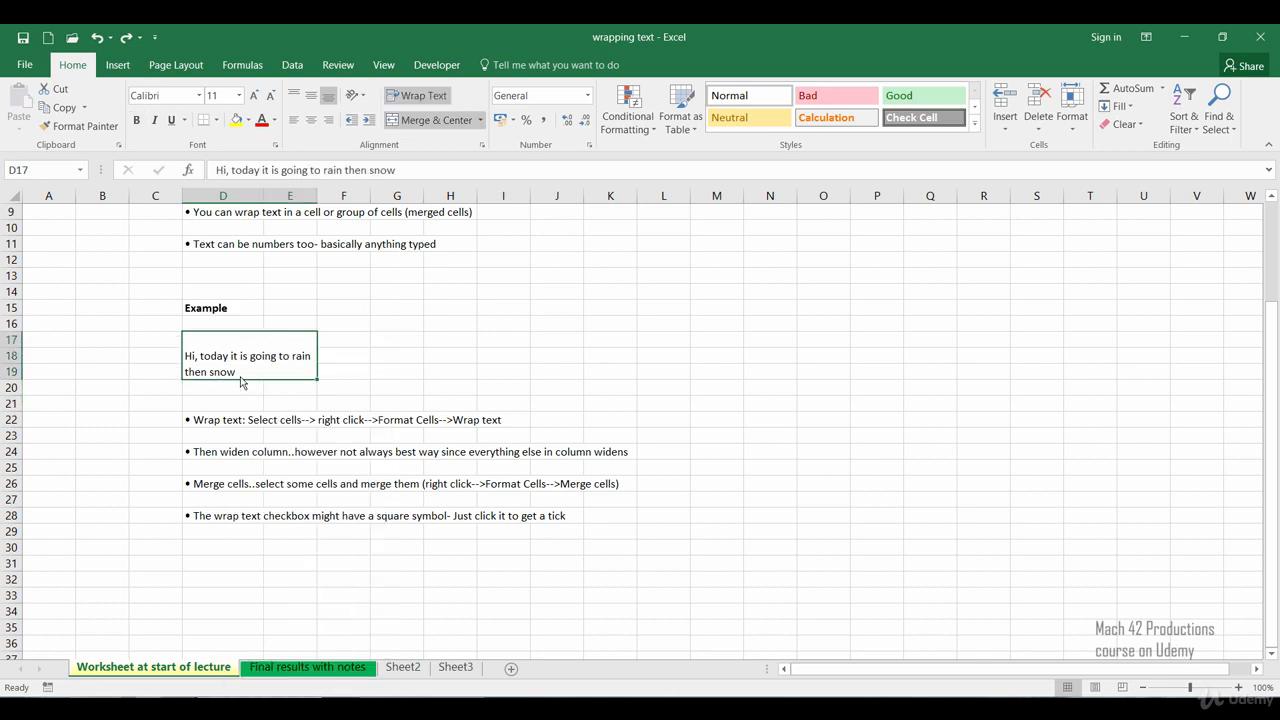
{"action": "left_click", "coordinate": [409, 340]}
{"action": "right_click", "coordinate": [409, 340]}
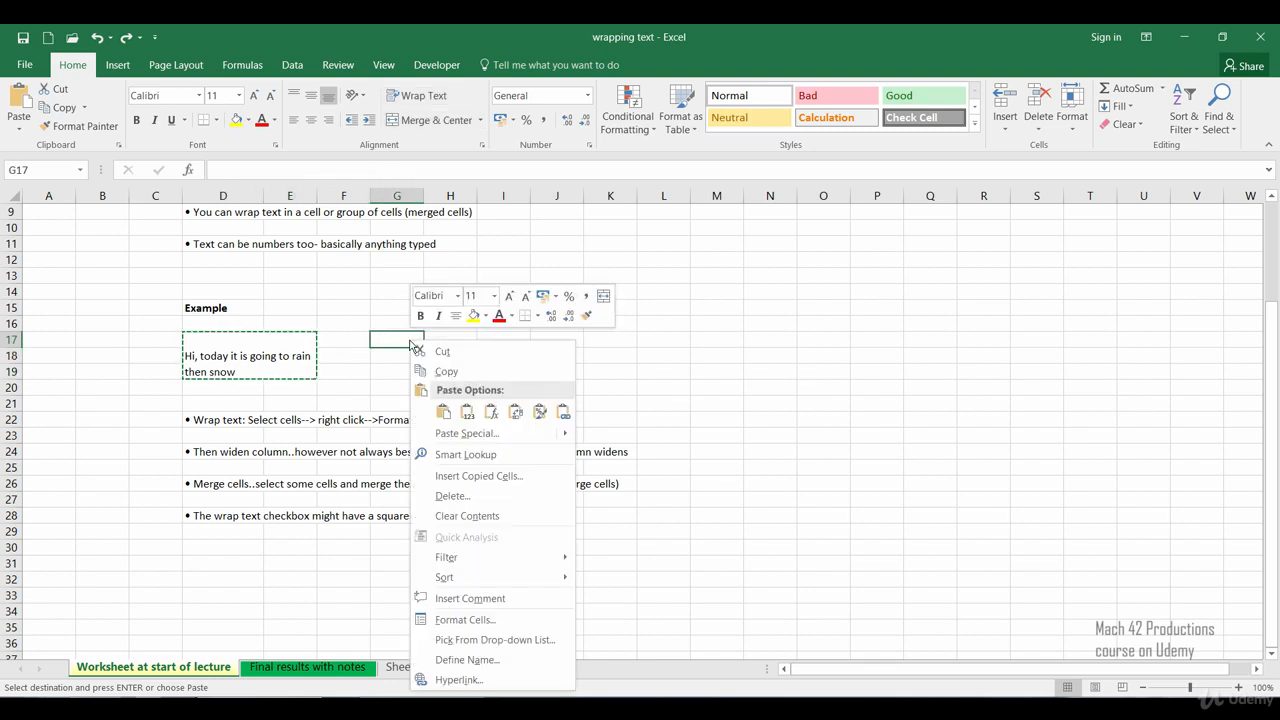
{"action": "left_click", "coordinate": [443, 412]}
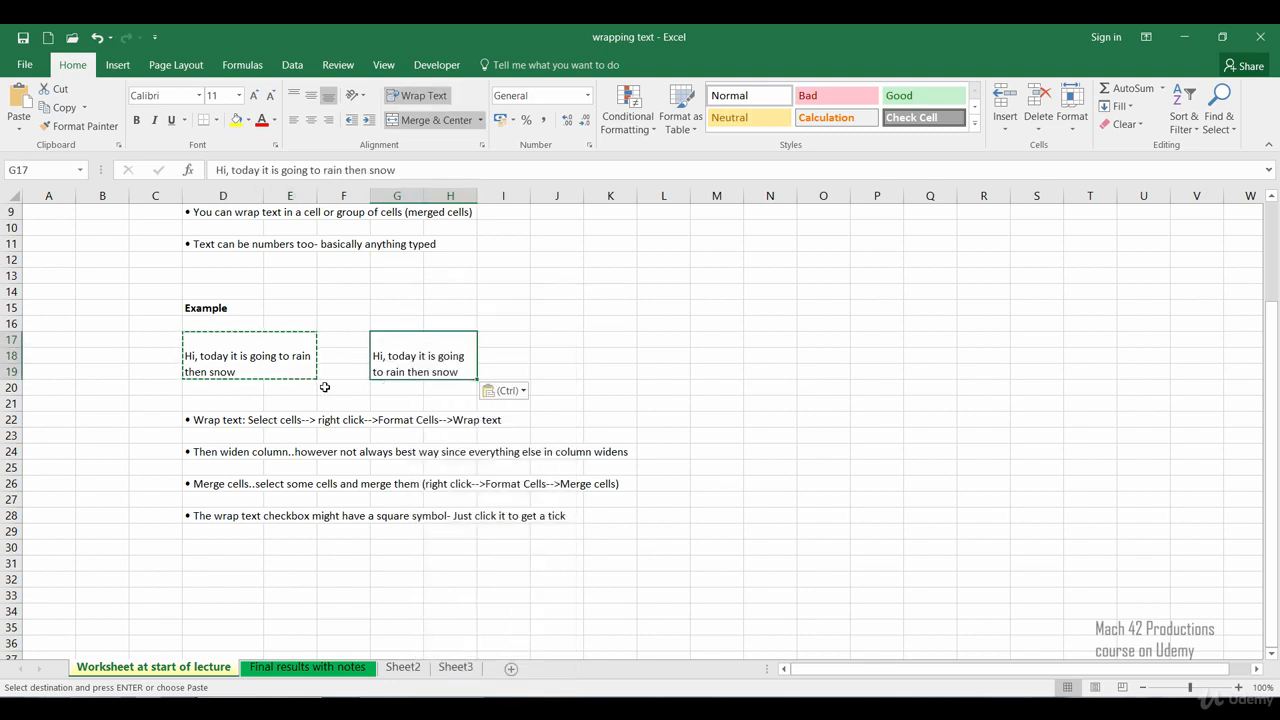
{"action": "left_click", "coordinate": [140, 404]}
{"action": "left_click", "coordinate": [423, 372]}
{"action": "left_click", "coordinate": [152, 403]}
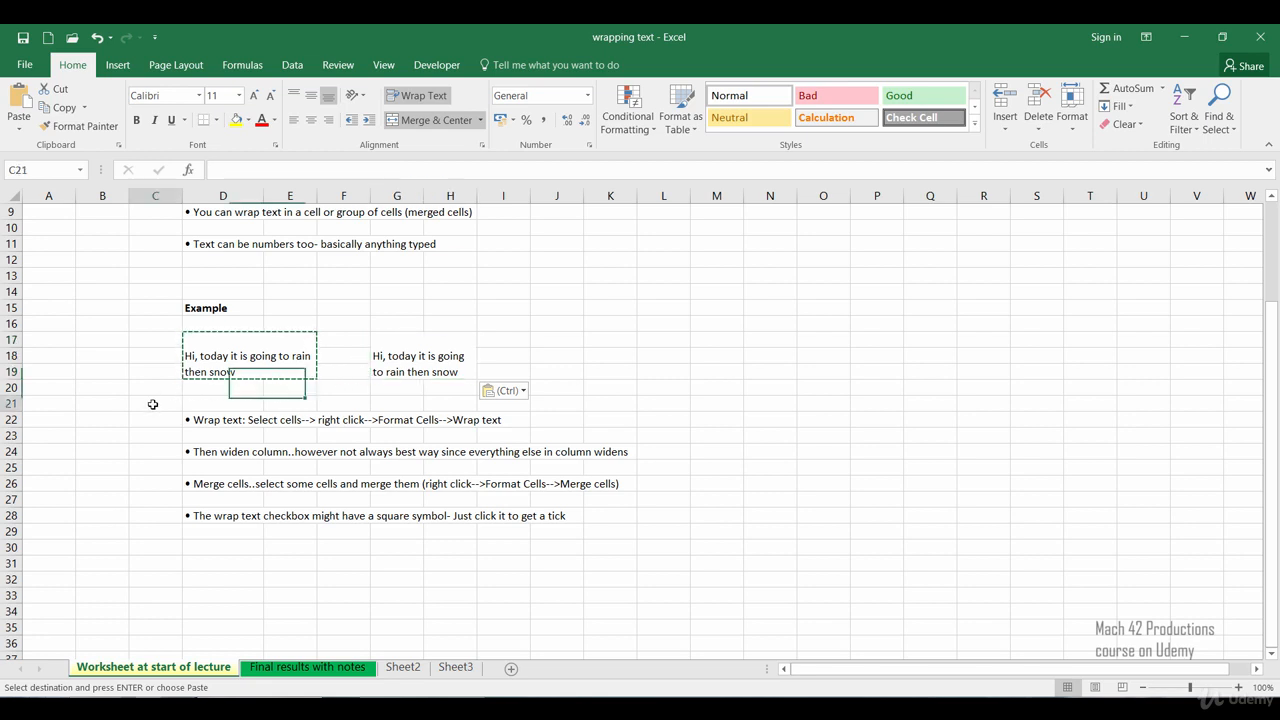